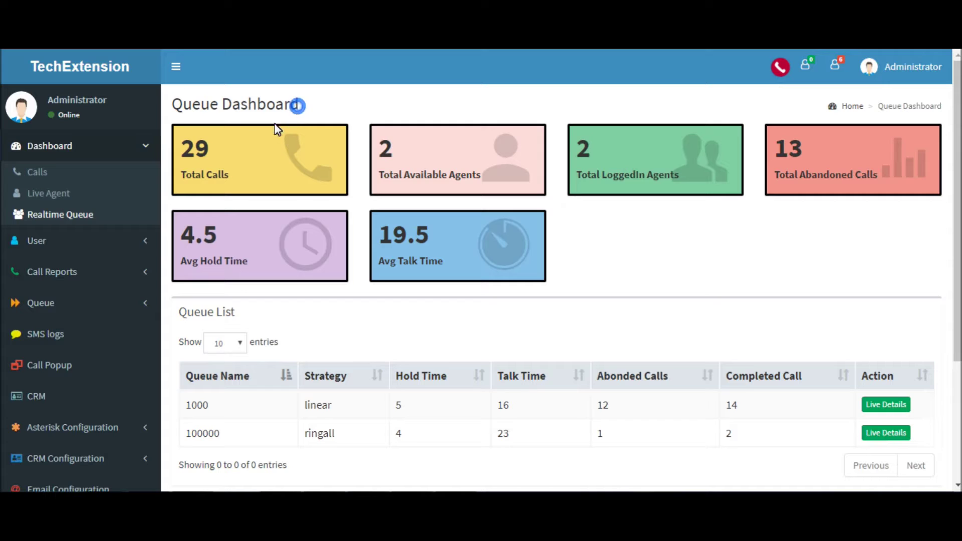
Step: Highlight the dashboard figures: 29 total calls, 2 available and 2 logged-in agents, 13 abandoned, hold and talk times
left_click(199, 157)
double_click(199, 157)
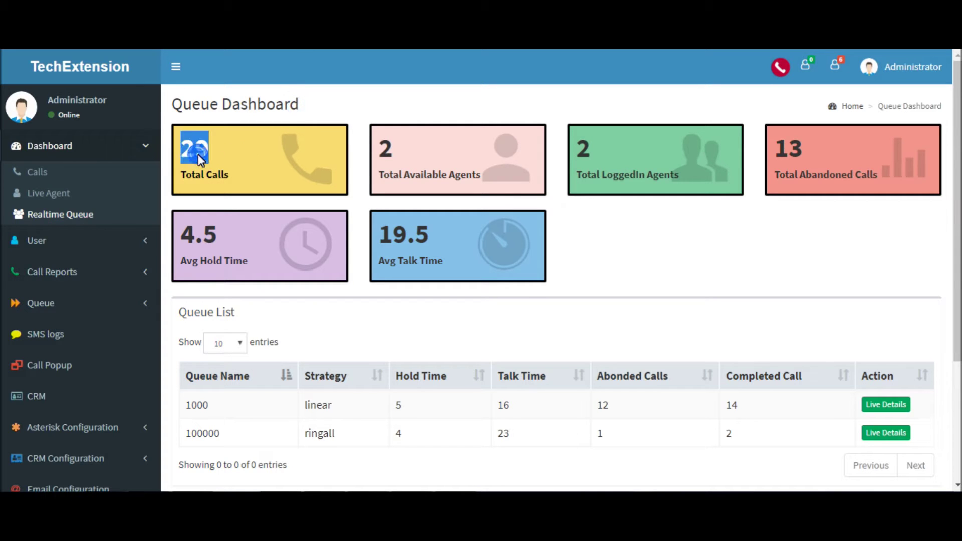
double_click(384, 150)
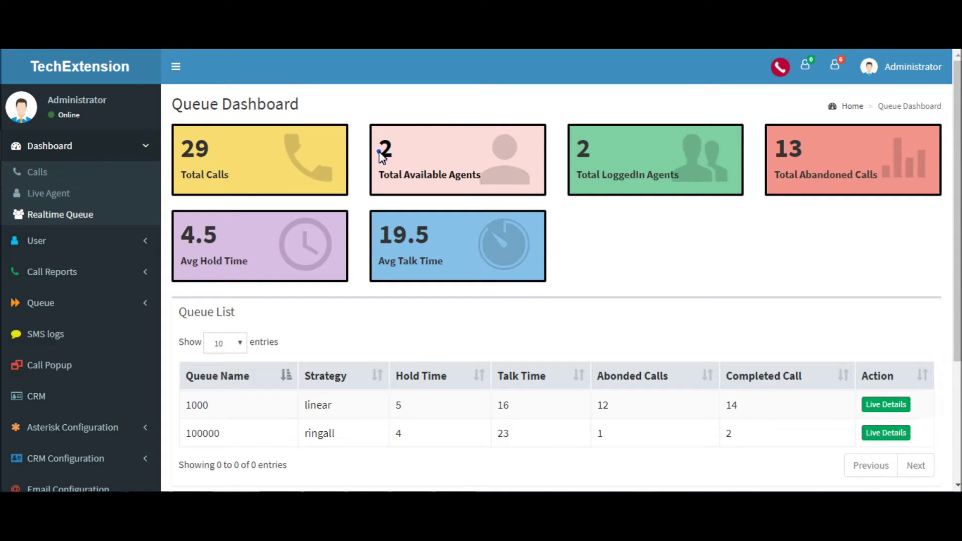
double_click(584, 150)
double_click(778, 143)
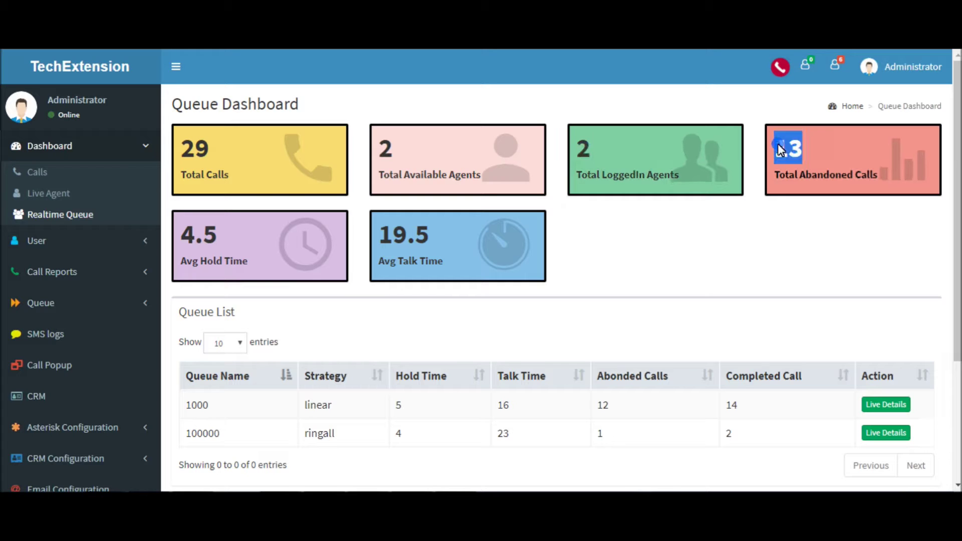
double_click(213, 260)
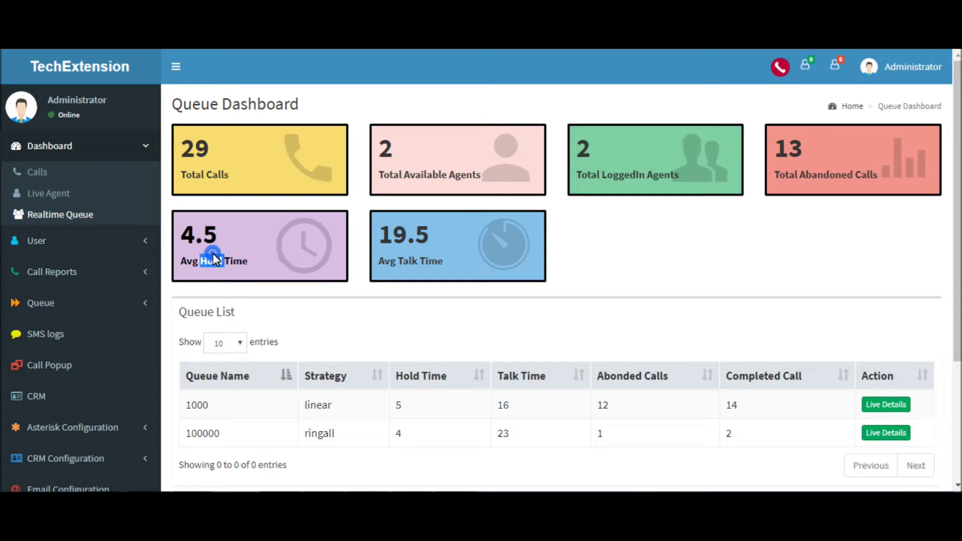
left_click(416, 258)
Step: In the Queue List, highlight queues 1000 and 100000 and their linear and ringall strategies
scroll(427, 262, "down", 3)
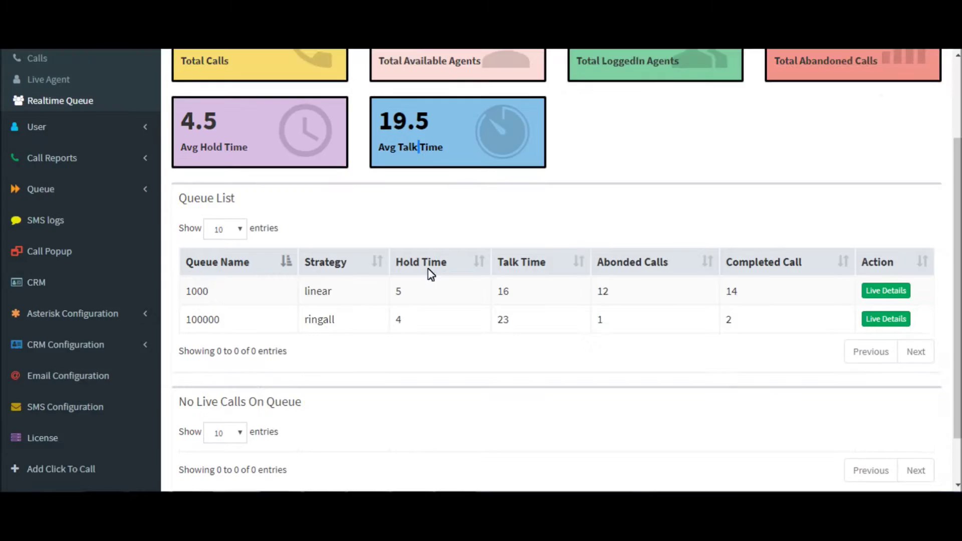
double_click(202, 141)
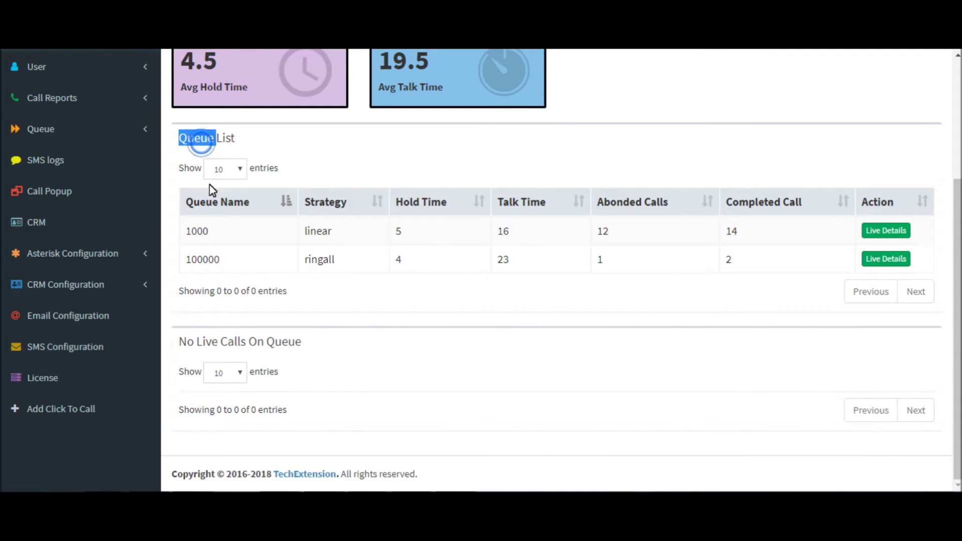
double_click(199, 230)
left_click(200, 228)
double_click(207, 259)
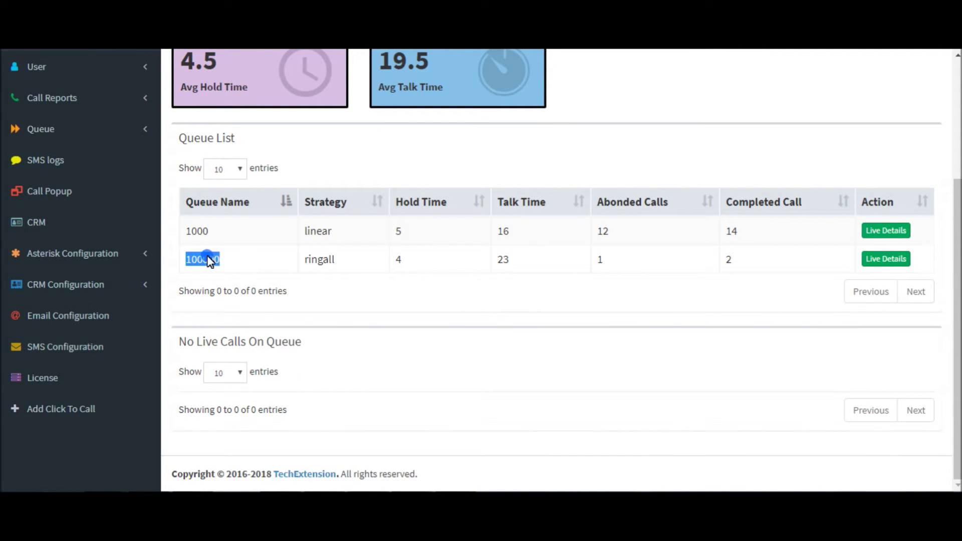
left_click(206, 258)
left_click(335, 230)
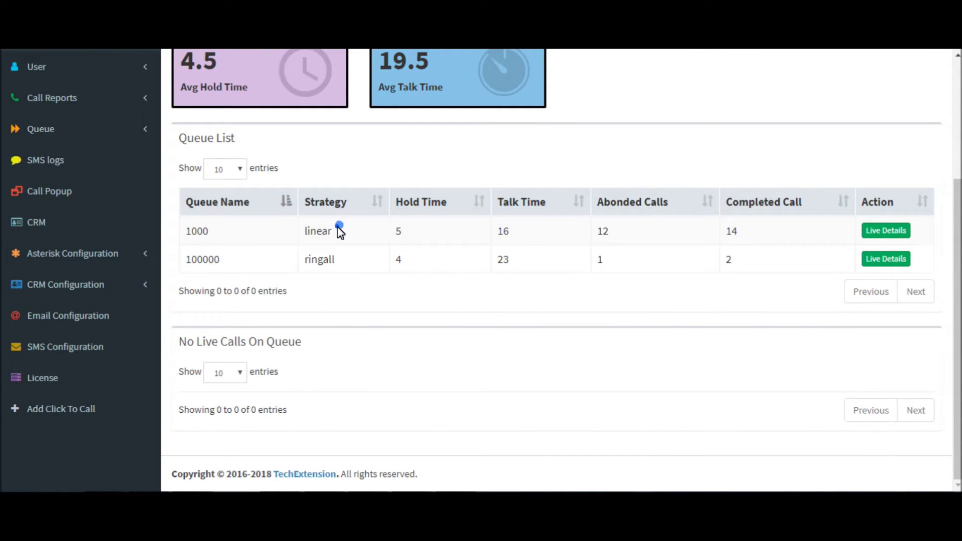
double_click(321, 259)
left_click(328, 259)
Step: Compare the two queues' hold times (5, 4), talk times (16, 23), abandoned (12, 1) and completed calls (14, 2)
left_click(399, 231)
left_click(399, 260)
left_click(503, 231)
left_click(500, 260)
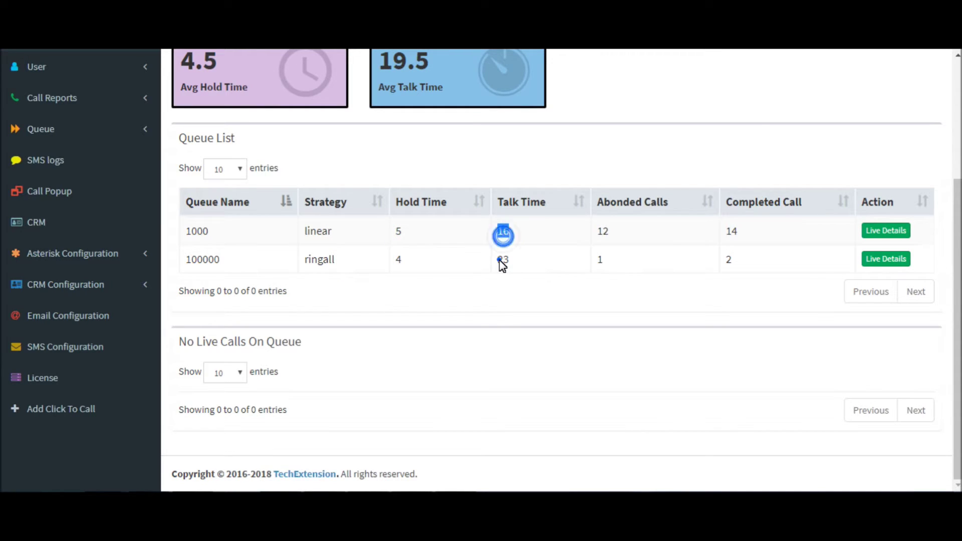
left_click(599, 231)
left_click(599, 257)
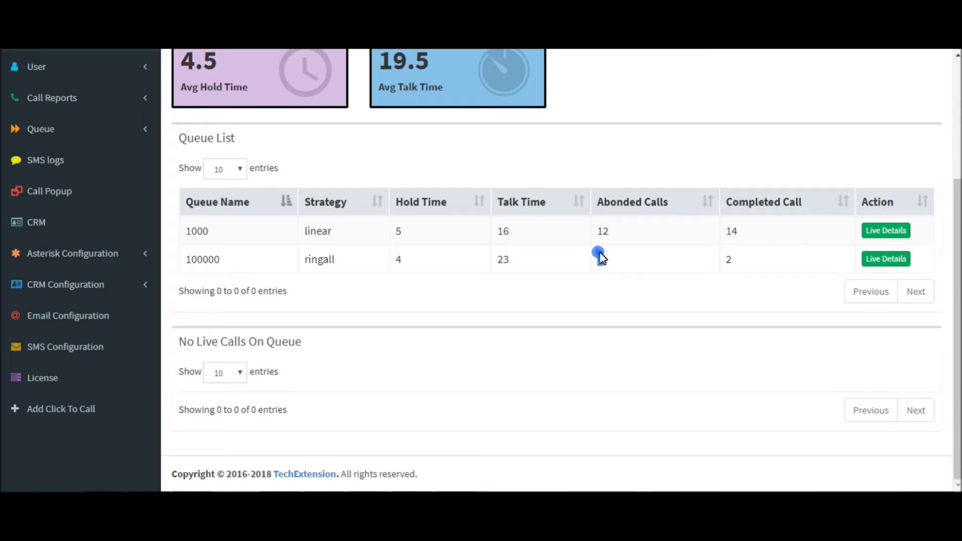
left_click(746, 229)
left_click(739, 257)
left_click_drag(834, 248, 871, 238)
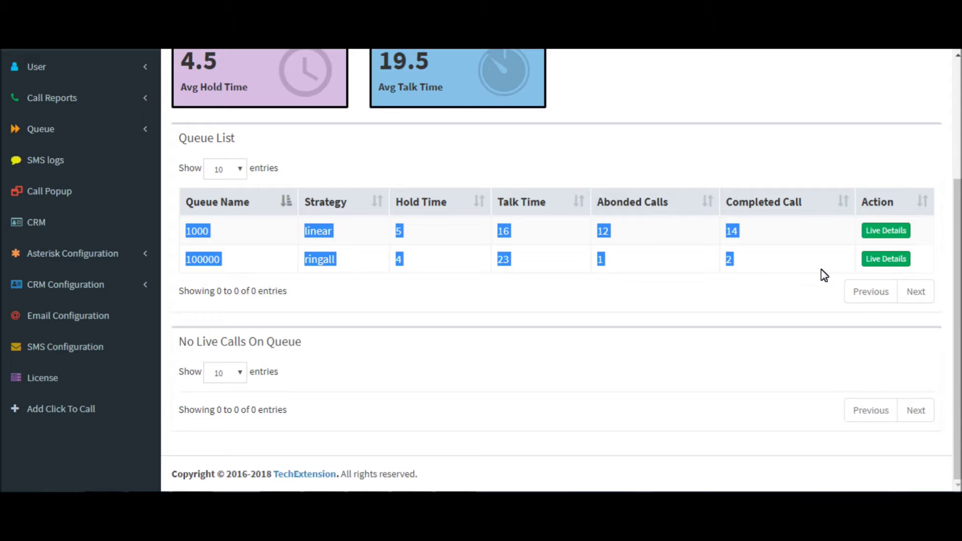
left_click(658, 346)
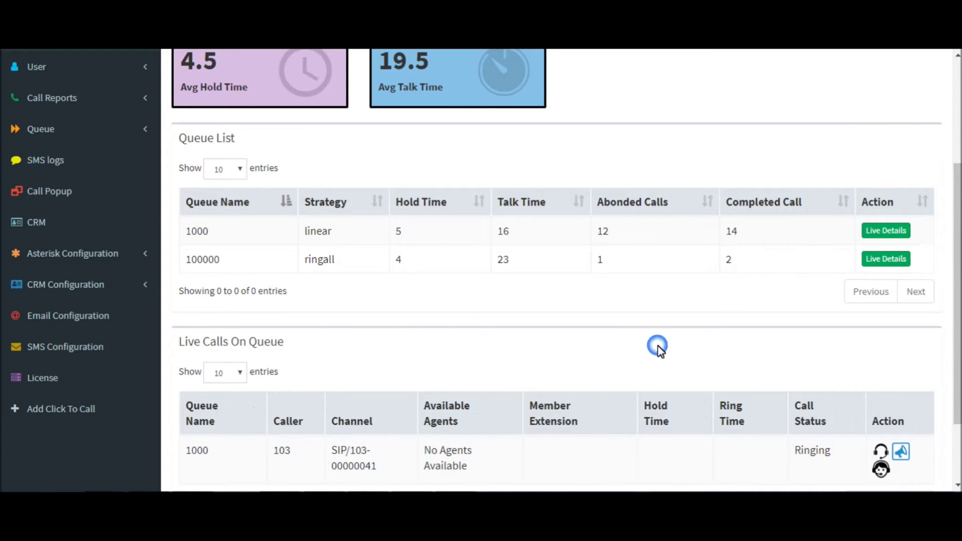
Step: Watch the live call ringing in Live Calls On Queue, then open Live Details for queue 1000
scroll(648, 382, "down", 2)
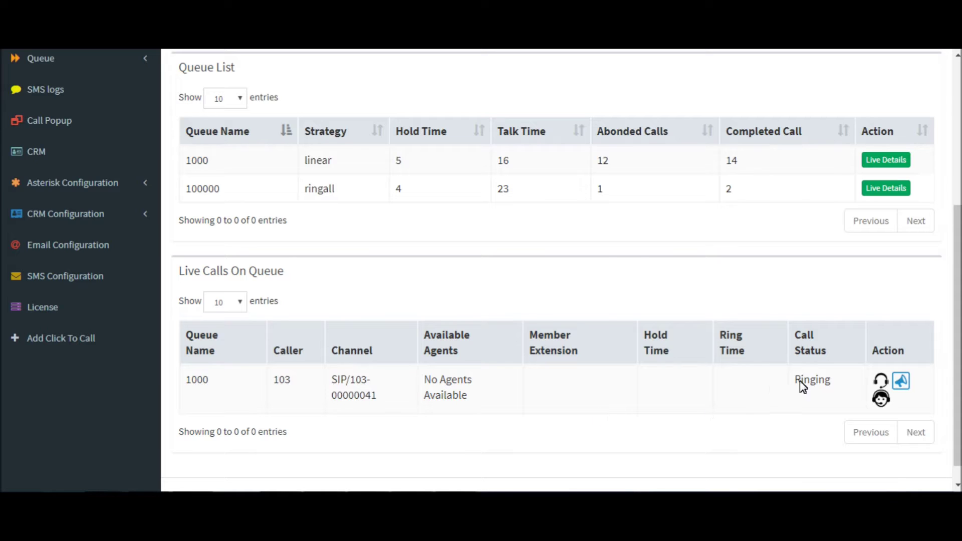
double_click(812, 385)
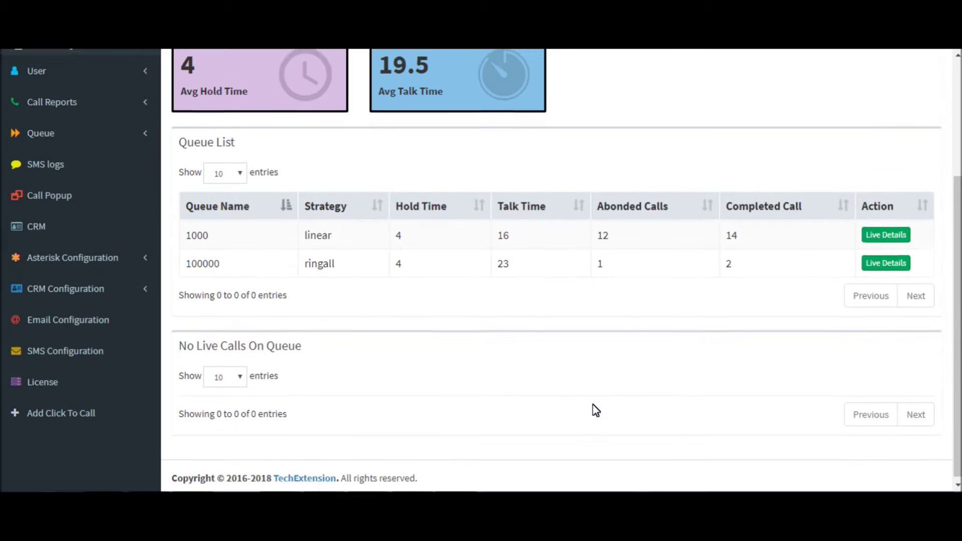
scroll(593, 408, "up", 4)
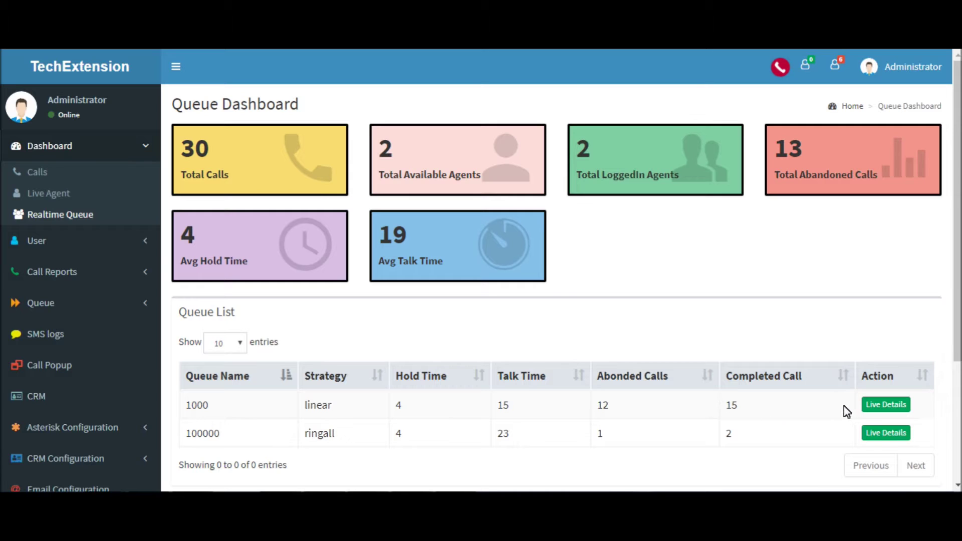
left_click(882, 404)
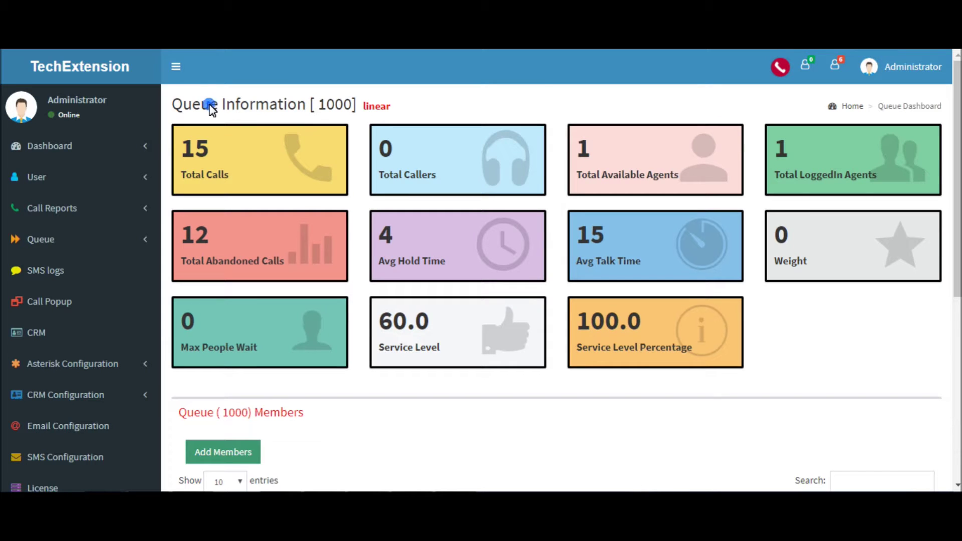
double_click(209, 105)
double_click(333, 104)
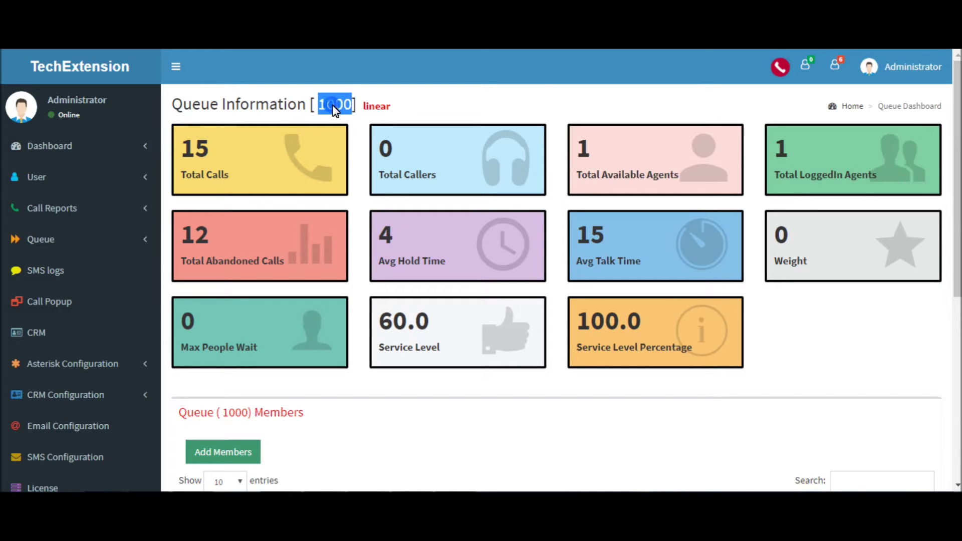
double_click(376, 106)
left_click(227, 176)
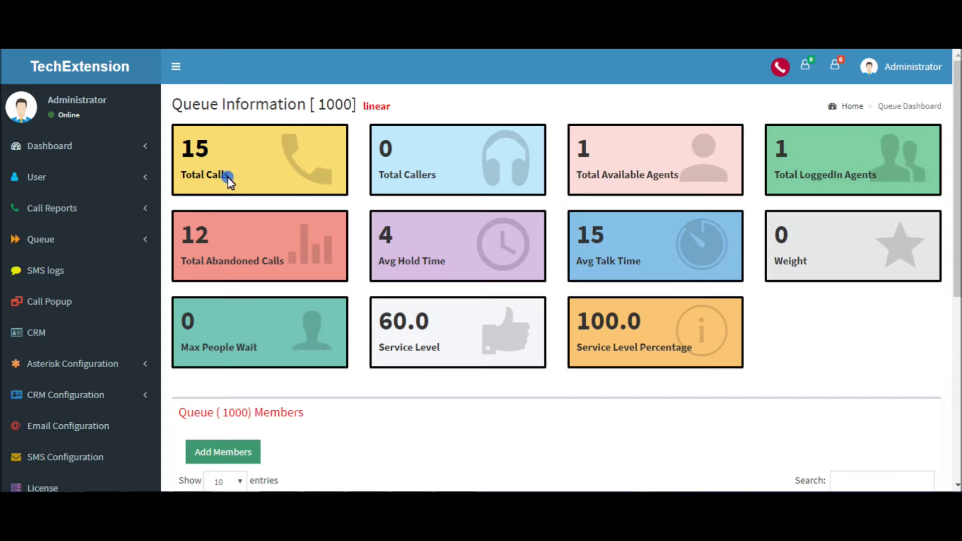
double_click(393, 174)
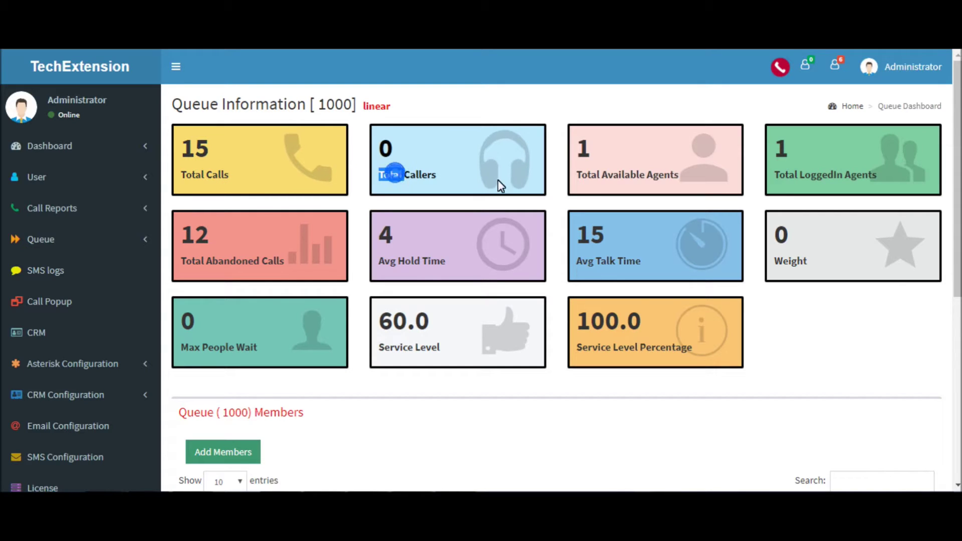
double_click(622, 176)
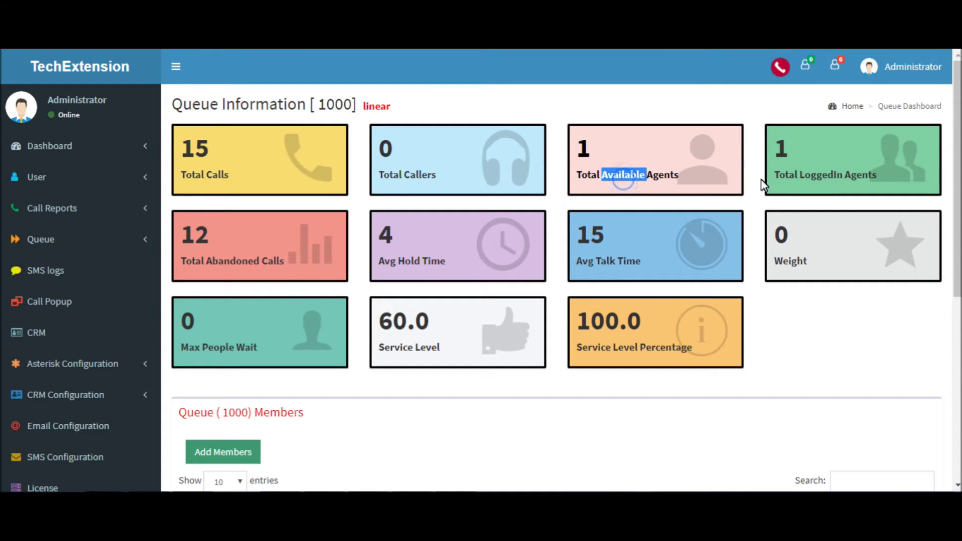
double_click(824, 175)
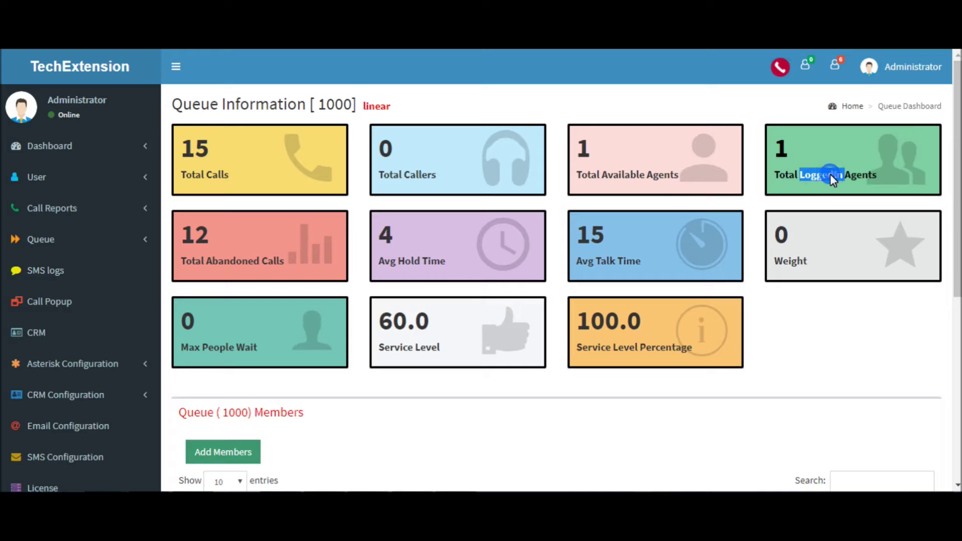
double_click(251, 263)
double_click(386, 257)
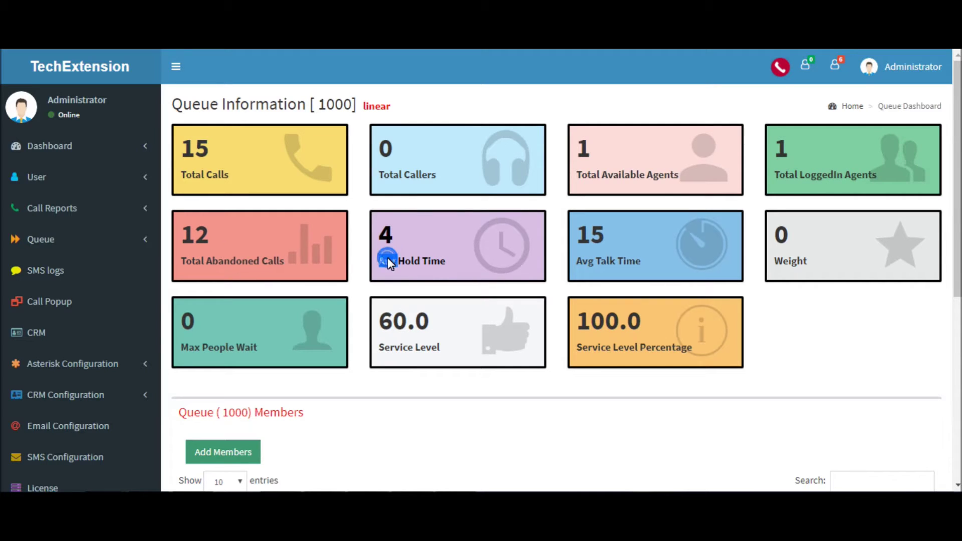
double_click(616, 260)
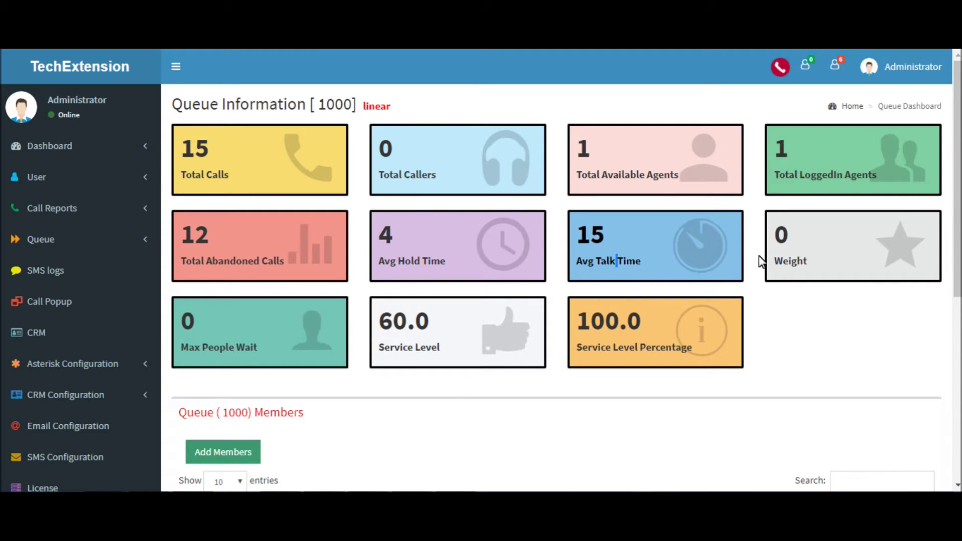
double_click(778, 259)
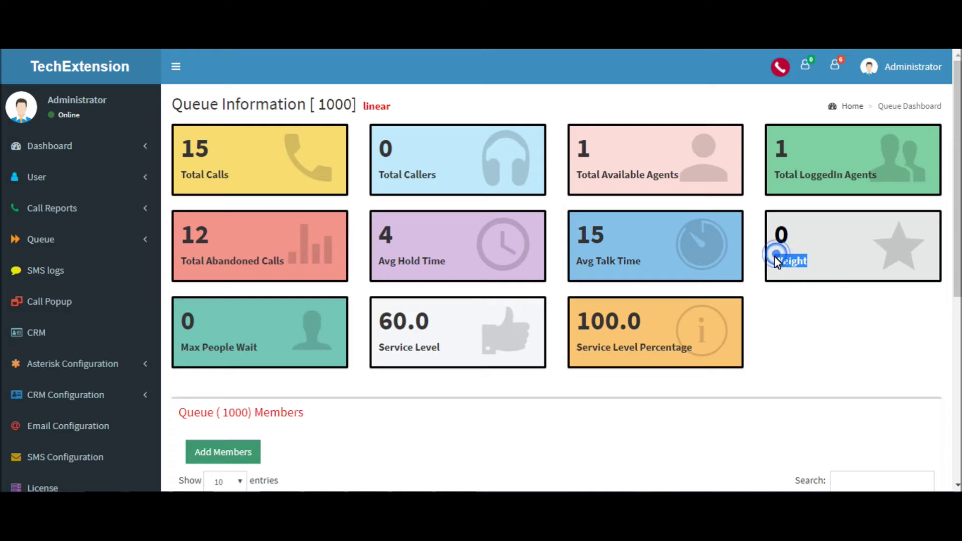
double_click(221, 348)
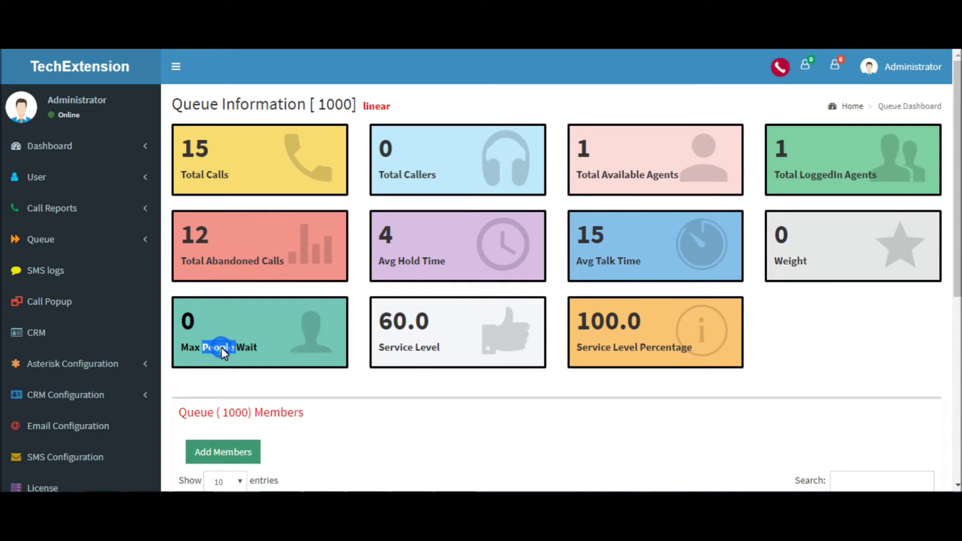
double_click(424, 348)
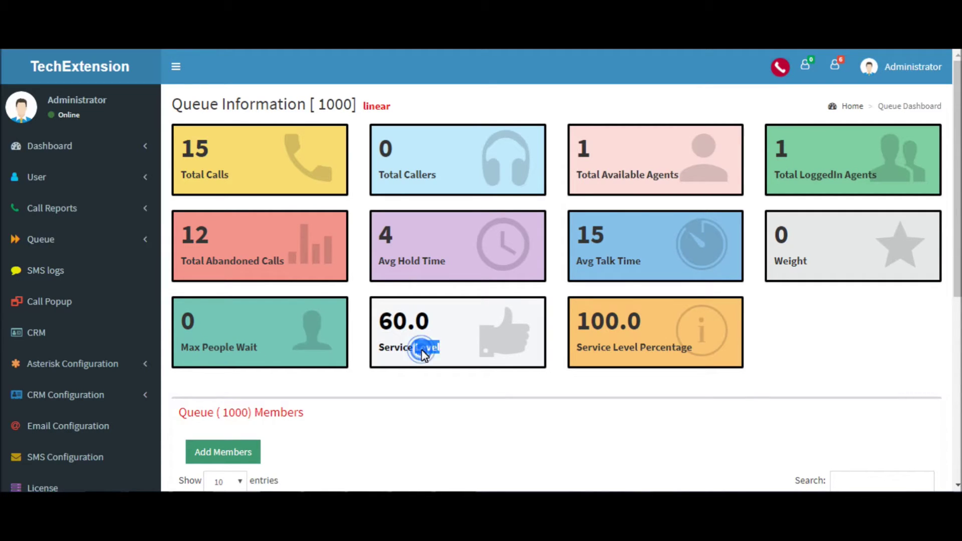
double_click(587, 351)
scroll(587, 351, "down", 4)
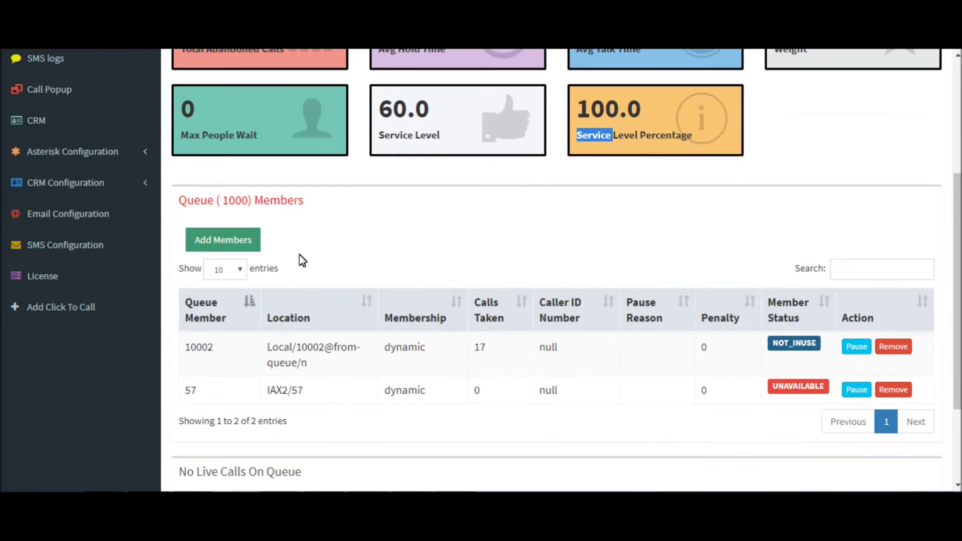
Step: Review members 10002 and 57: dynamic membership, calls taken, and NOT_INUSE and UNAVAILABLE statuses
double_click(260, 199)
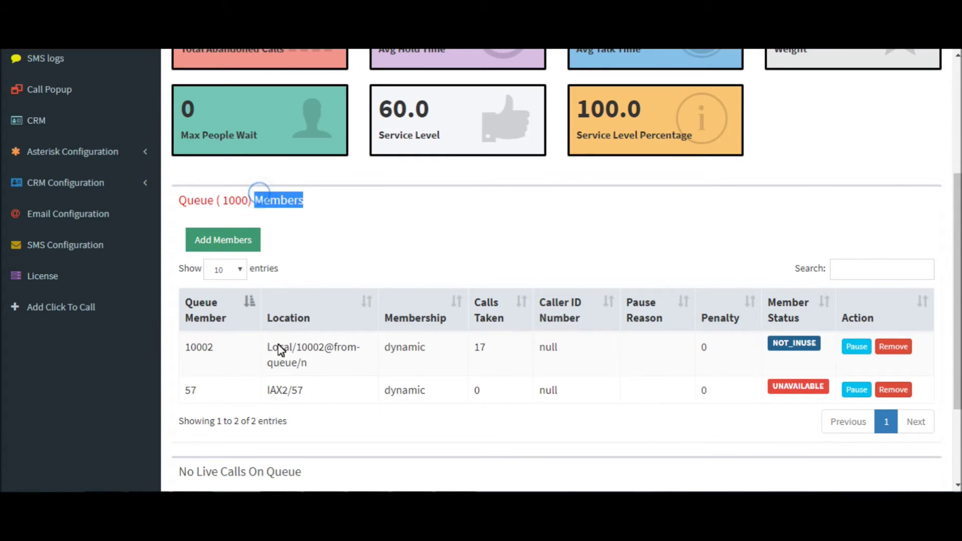
double_click(206, 349)
double_click(191, 390)
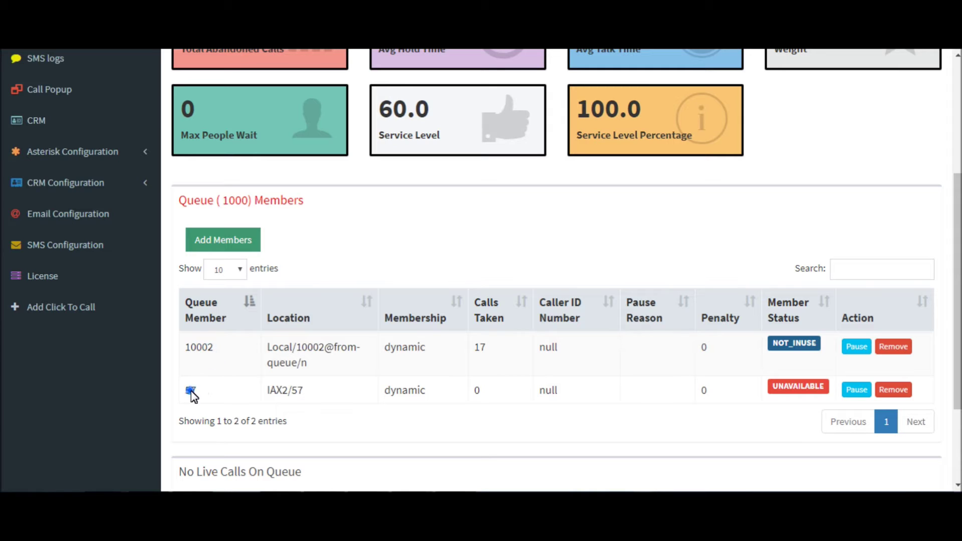
double_click(392, 348)
double_click(401, 395)
left_click(481, 347)
left_click(480, 390)
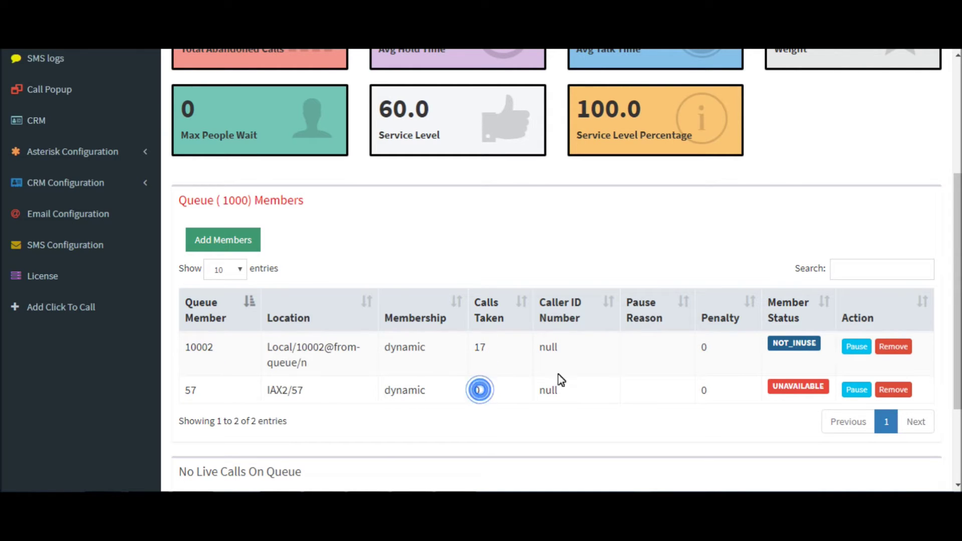
left_click(777, 387)
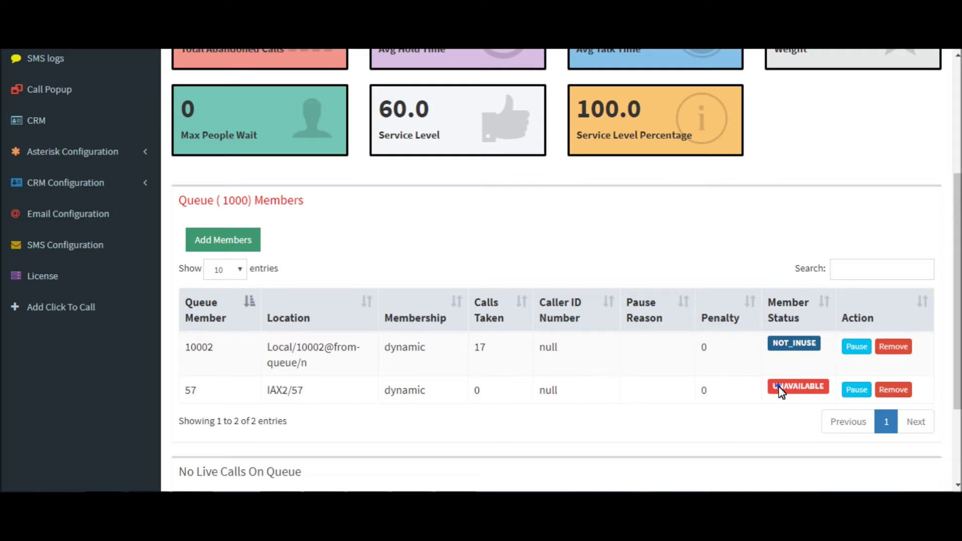
left_click(785, 351)
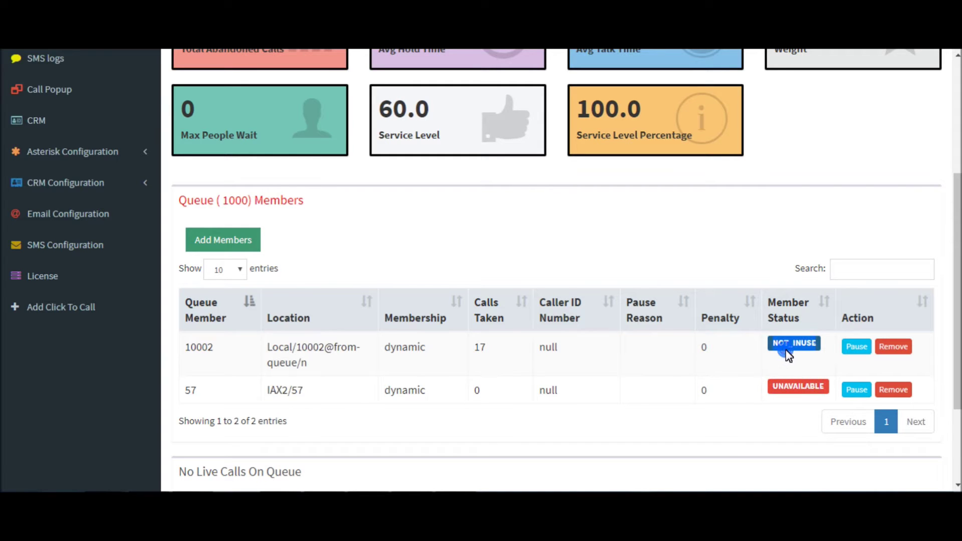
Step: Pause IAX2/57, check its pause reason, resume it, then remove it from queue 1000
left_click(857, 389)
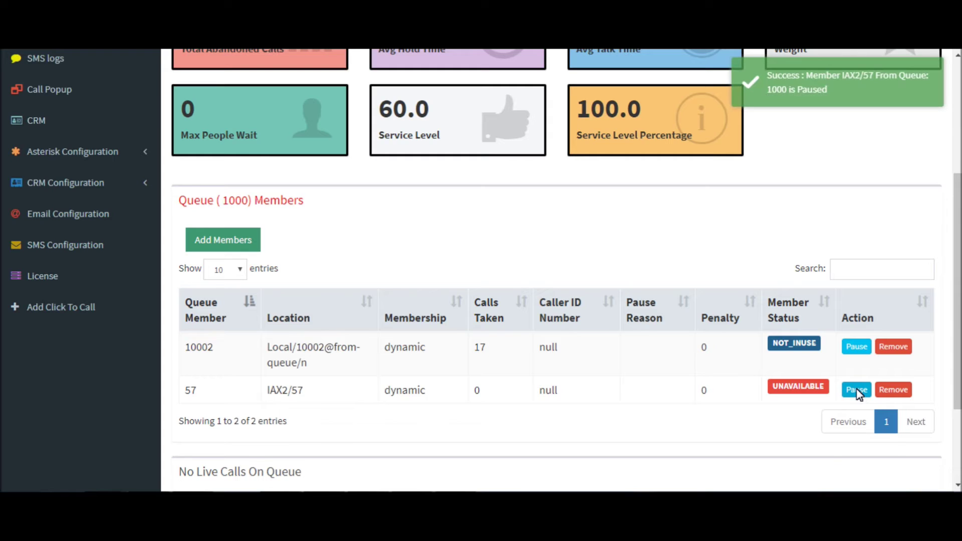
left_click_drag(617, 393, 682, 421)
left_click(680, 416)
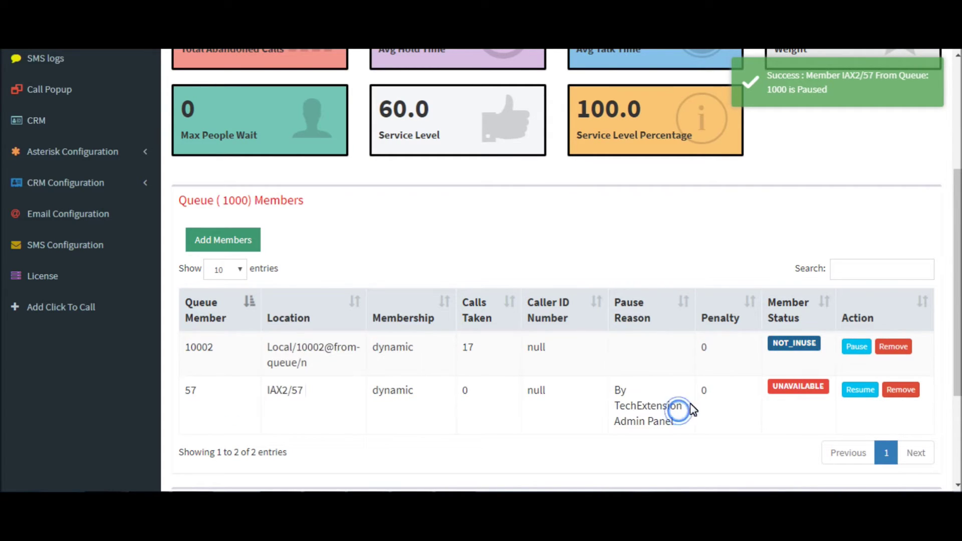
left_click(848, 393)
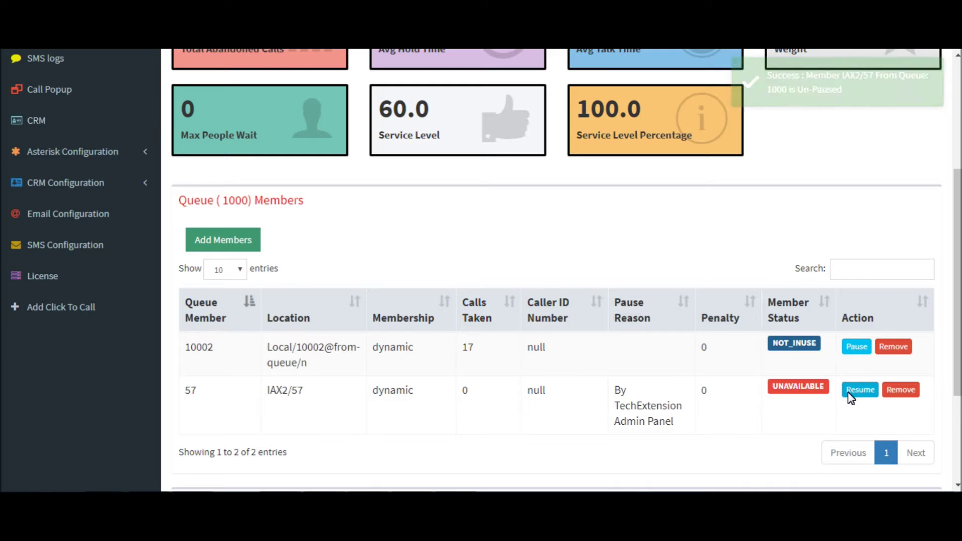
left_click(631, 392)
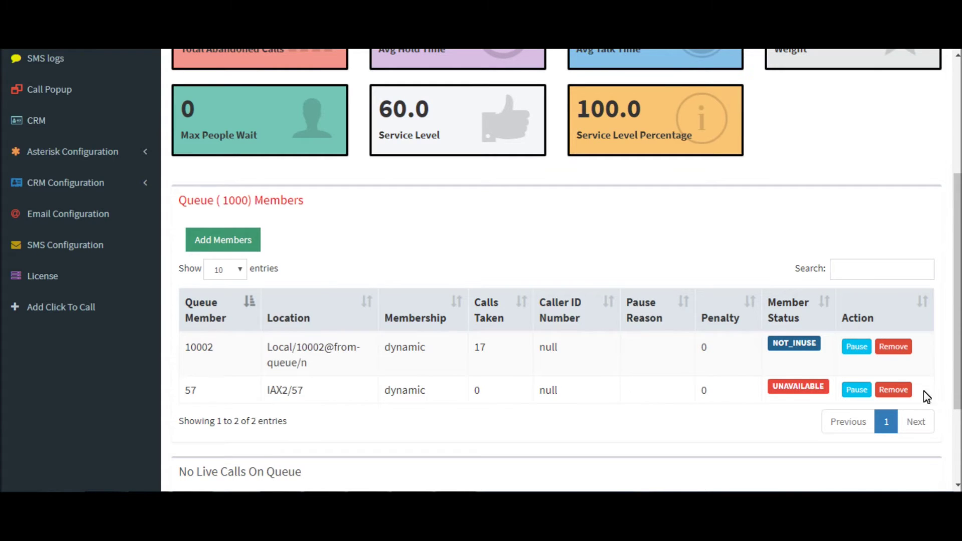
left_click(909, 394)
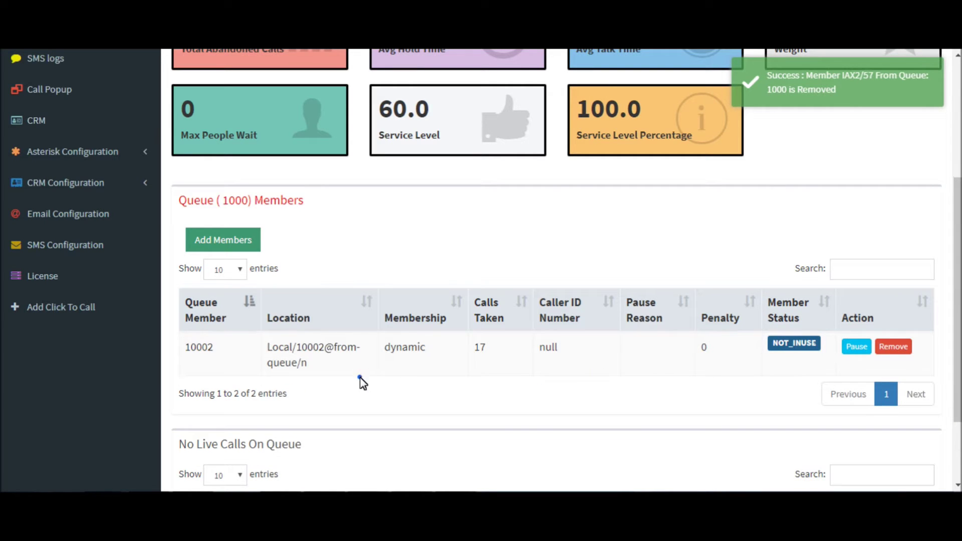
scroll(576, 381, "up", 2)
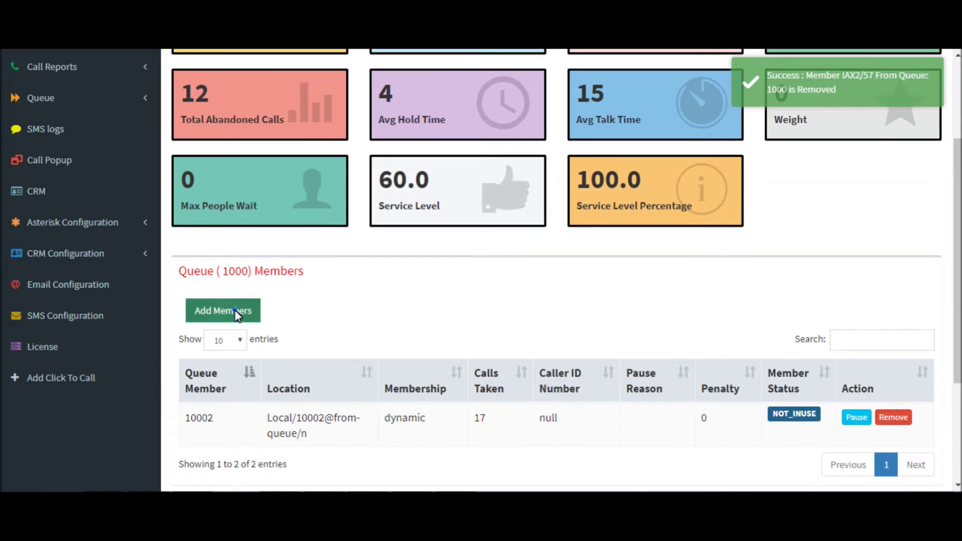
Step: Tick IAX2/57 in All Queue Agents and add it back to queue 1000's members
left_click(234, 311)
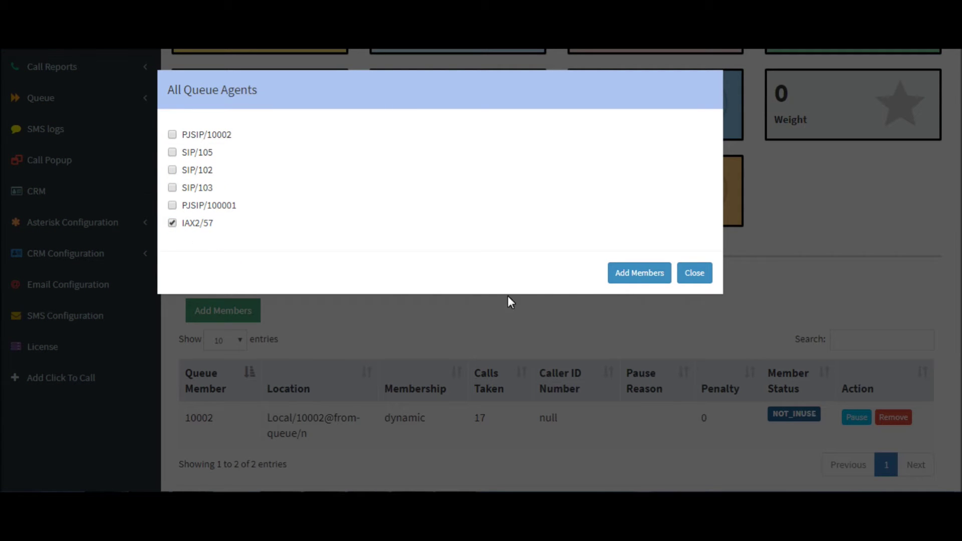
left_click(625, 273)
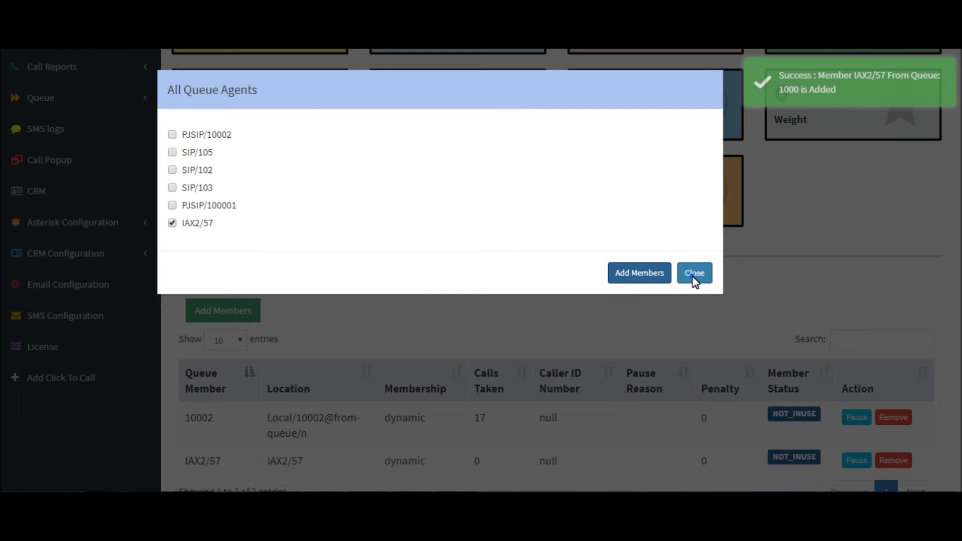
left_click(675, 359)
scroll(576, 395, "down", 2)
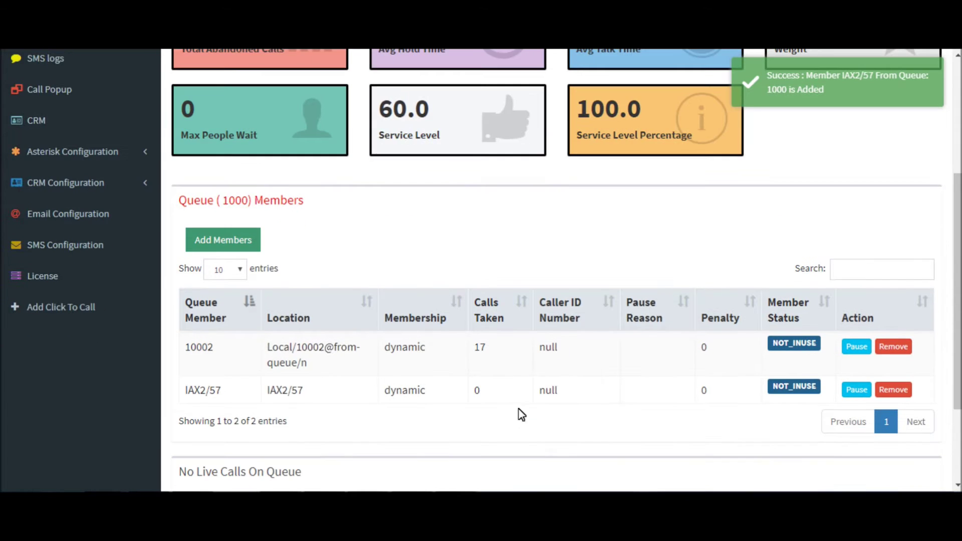
Step: Scroll to Live Calls On Queue and highlight the queue 1000 call's Call in Progress status
scroll(513, 408, "down", 1)
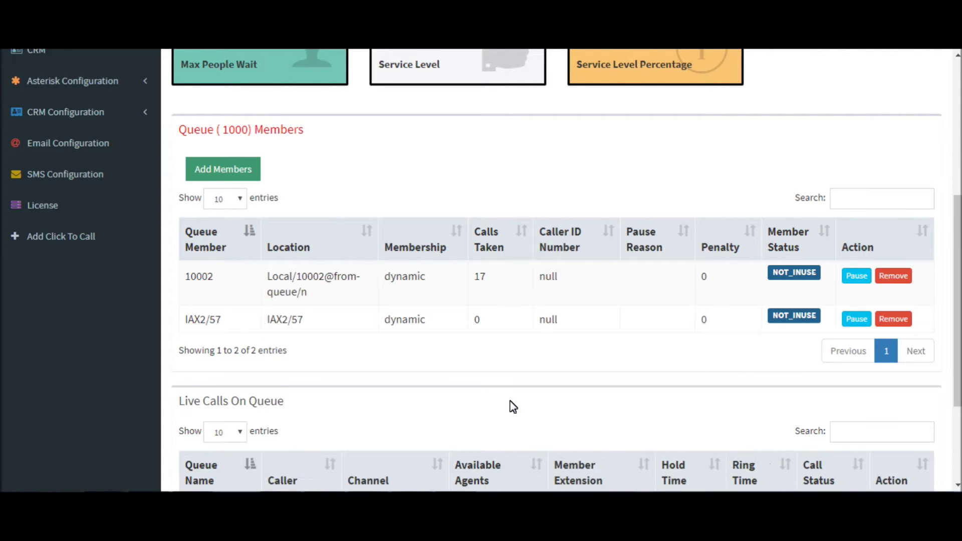
scroll(518, 404, "down", 1)
scroll(578, 425, "down", 1)
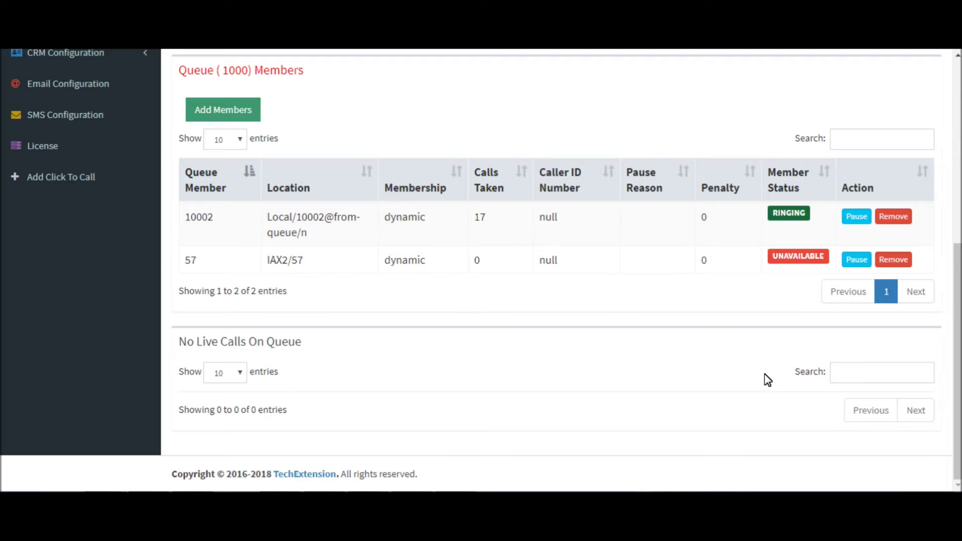
scroll(767, 380, "down", 1)
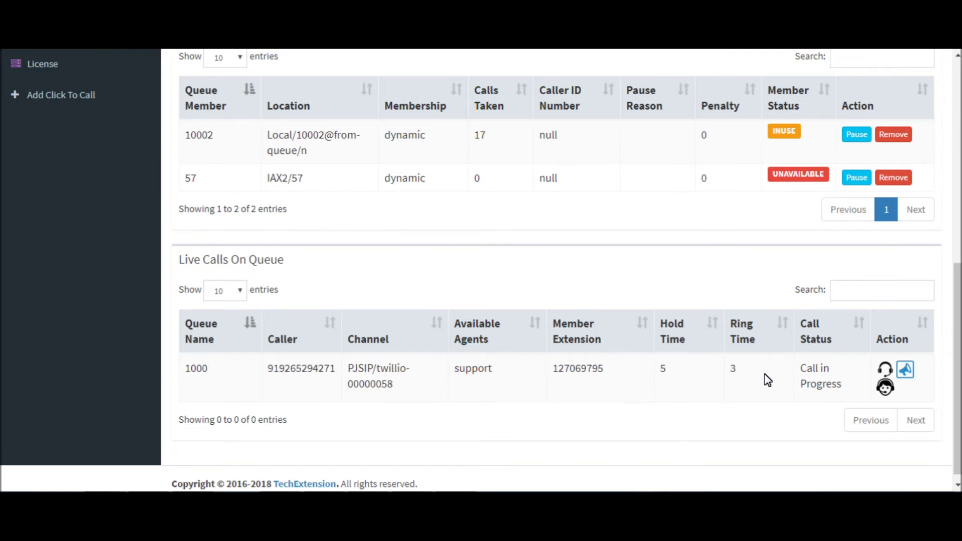
left_click(803, 370)
double_click(823, 391)
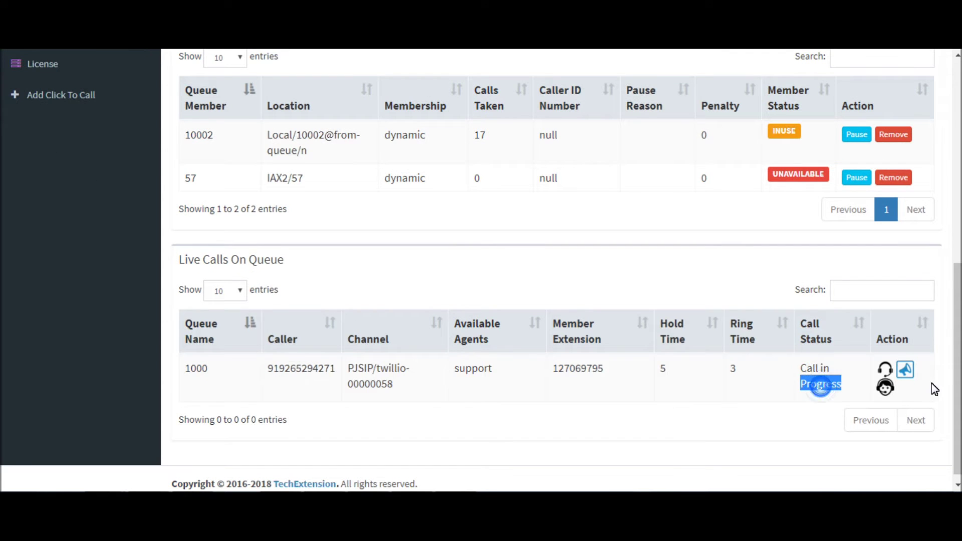
Step: Spy on the live queue 1000 call and answer the Anonymous spy call in 3CXPhone
left_click(884, 368)
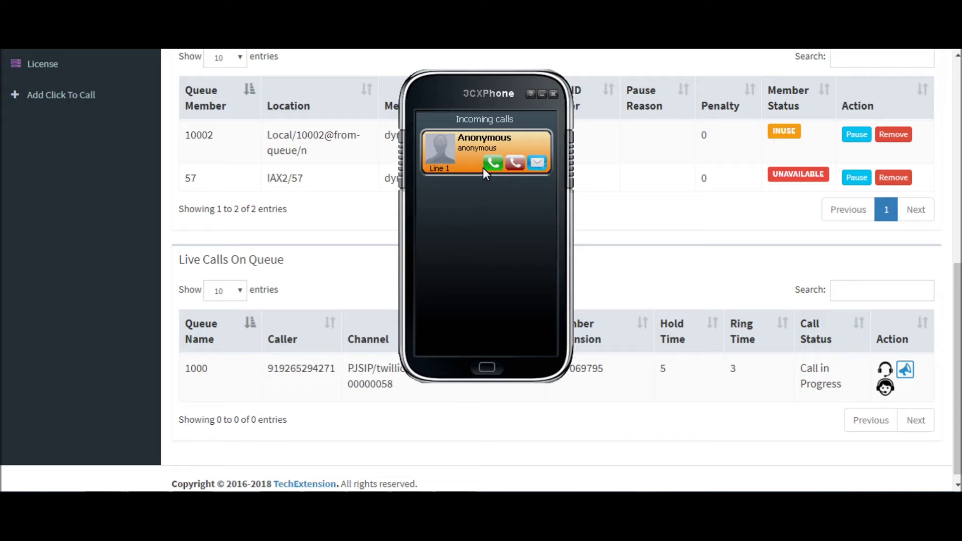
left_click(488, 166)
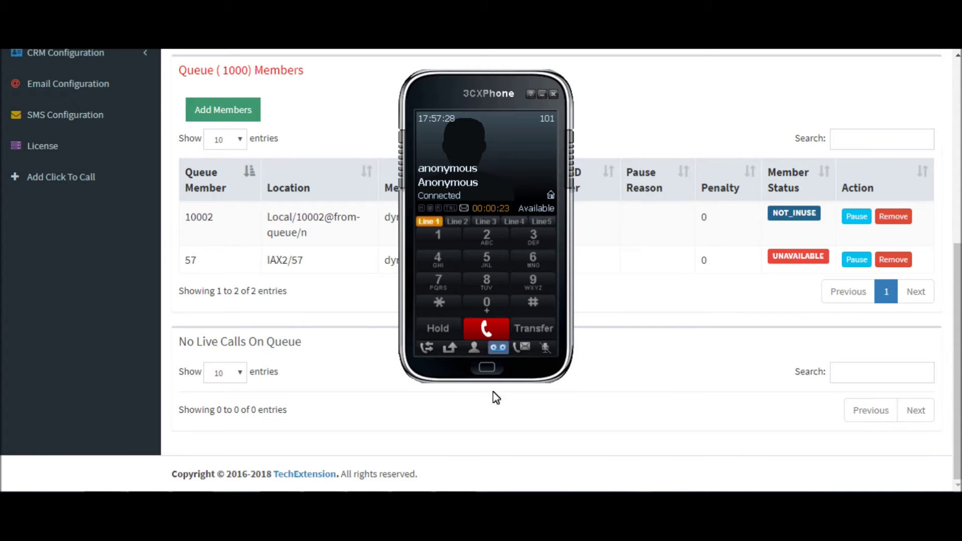
Step: Return to the queue page and open Queue Call Report from the Queue sidebar menu
left_click(779, 359)
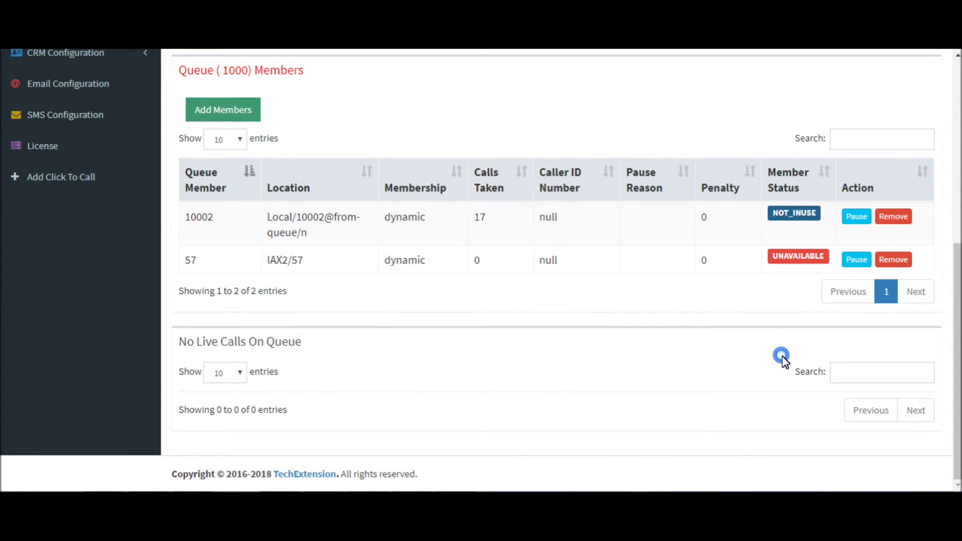
scroll(607, 379, "up", 6)
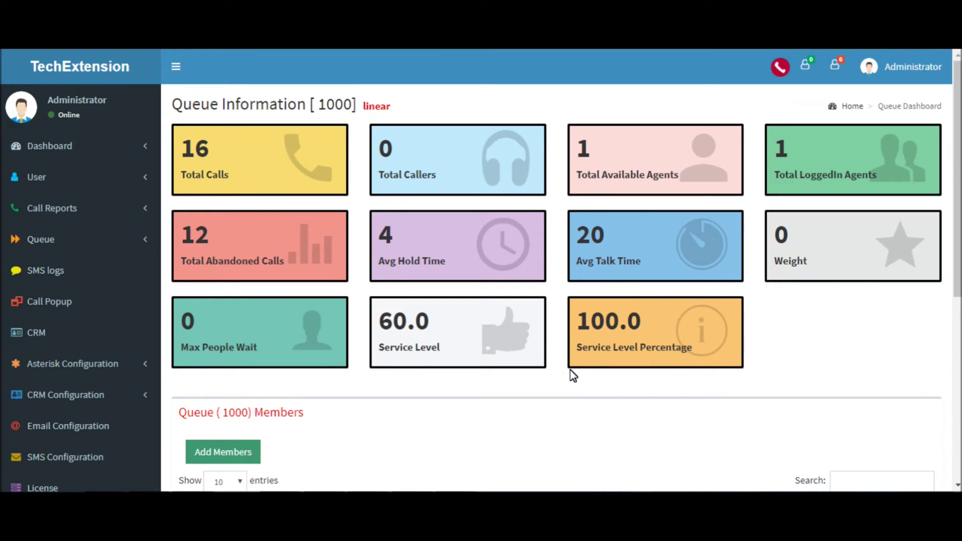
left_click(110, 236)
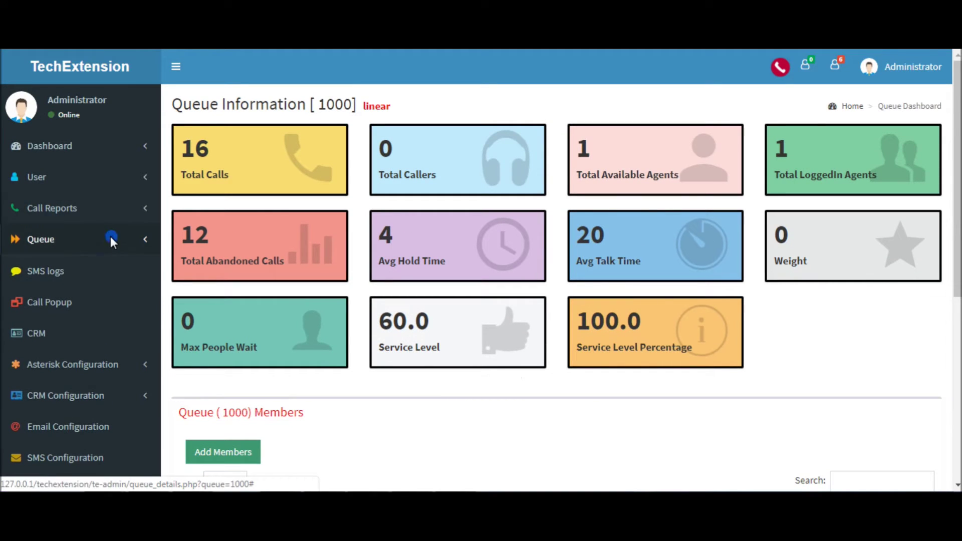
left_click(94, 266)
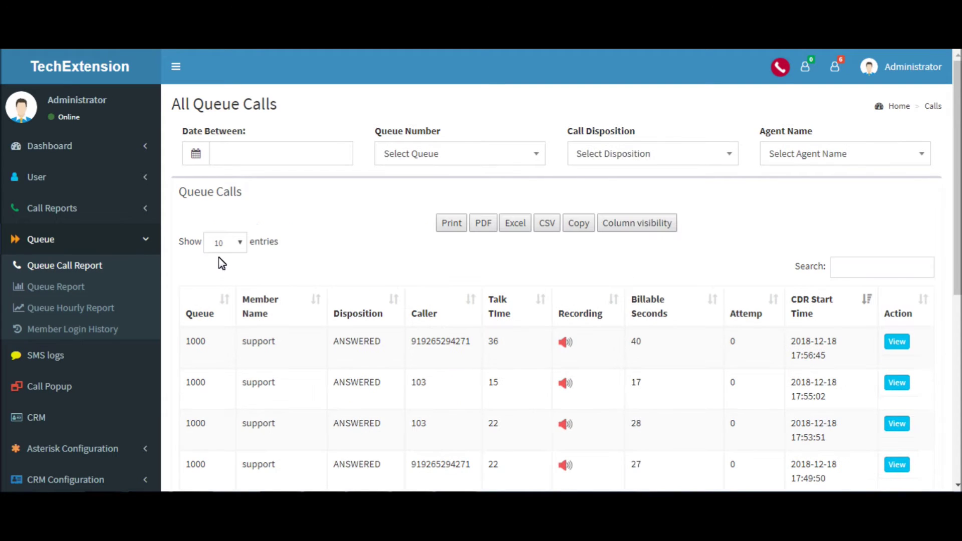
Step: Review the latest call's queue 1000, member, ANSWERED disposition and 36 s talk time, then view its details
scroll(299, 297, "down", 5)
scroll(300, 300, "down", 2)
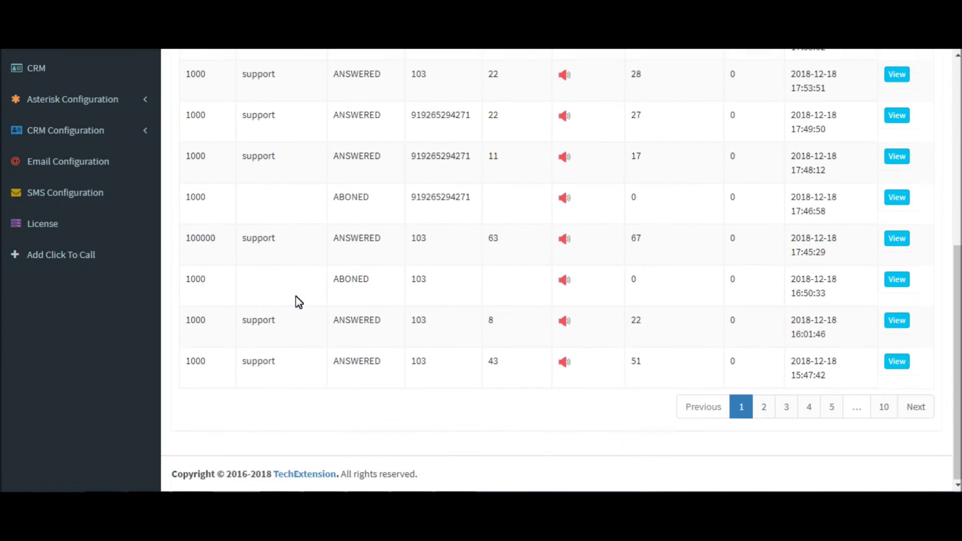
scroll(298, 301, "up", 7)
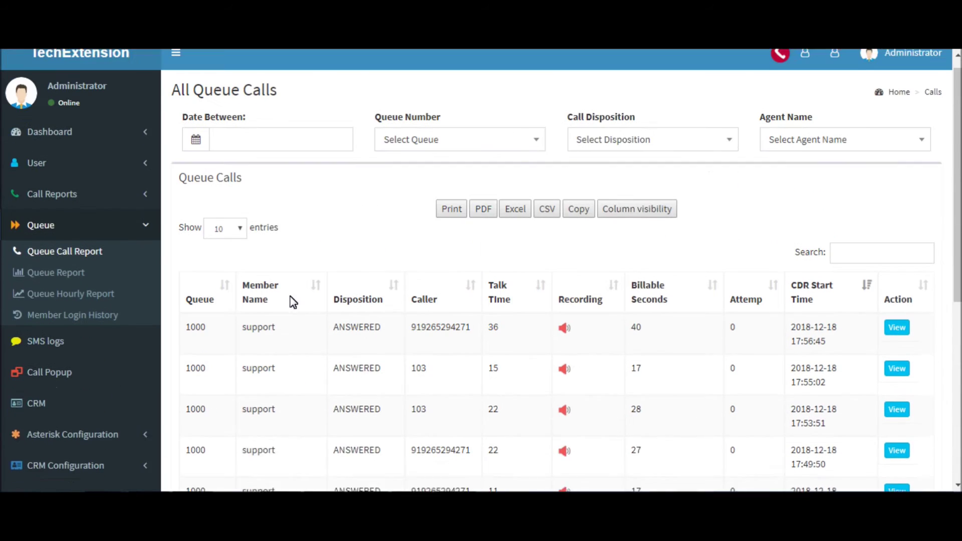
double_click(197, 341)
double_click(258, 341)
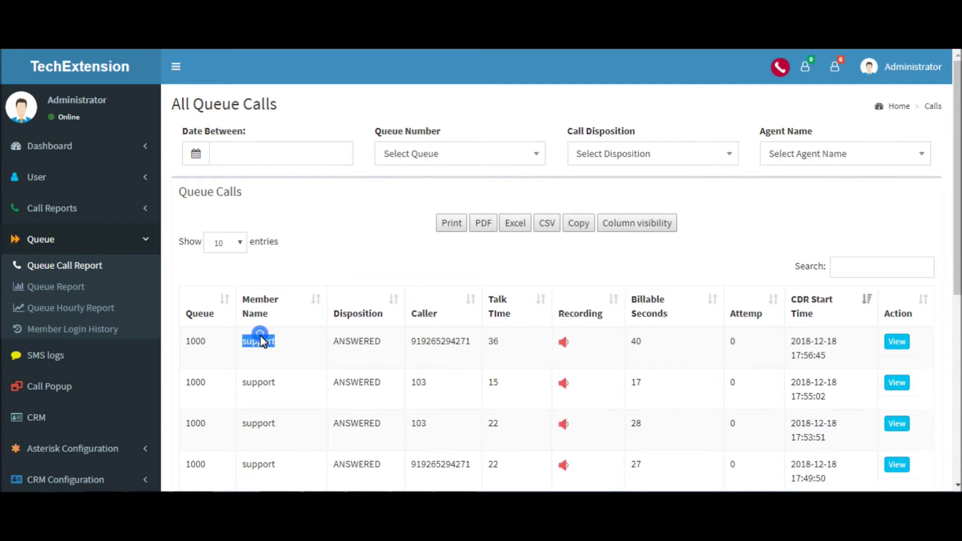
double_click(352, 341)
double_click(446, 342)
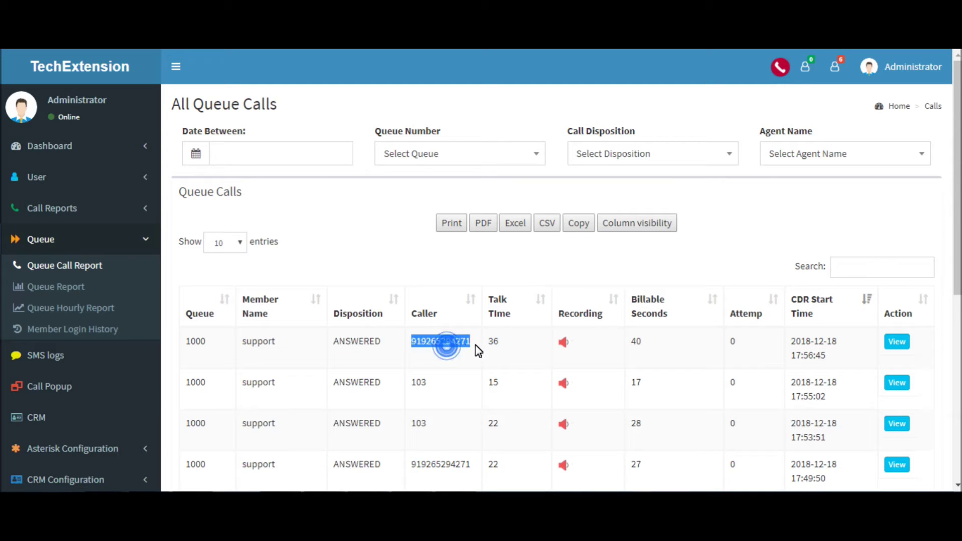
double_click(491, 342)
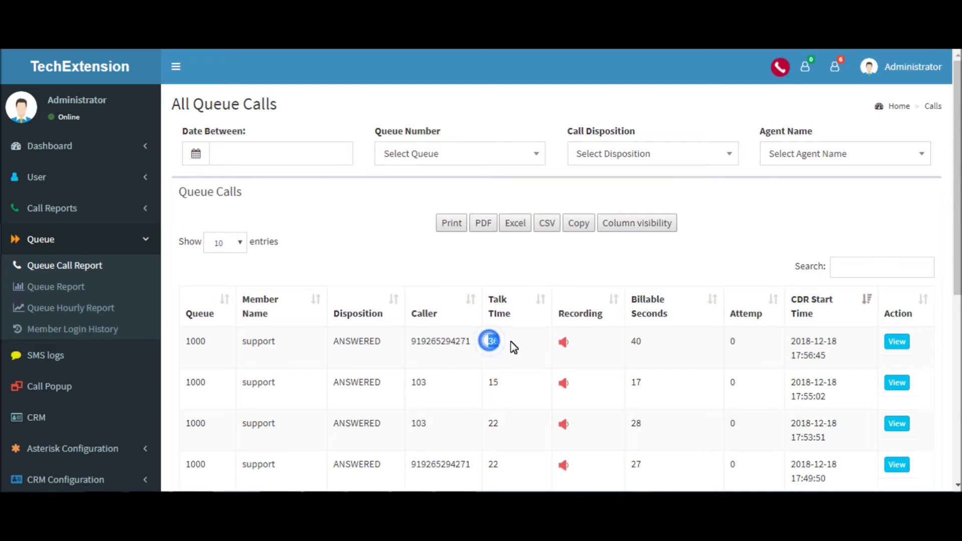
left_click(643, 347)
left_click(745, 346)
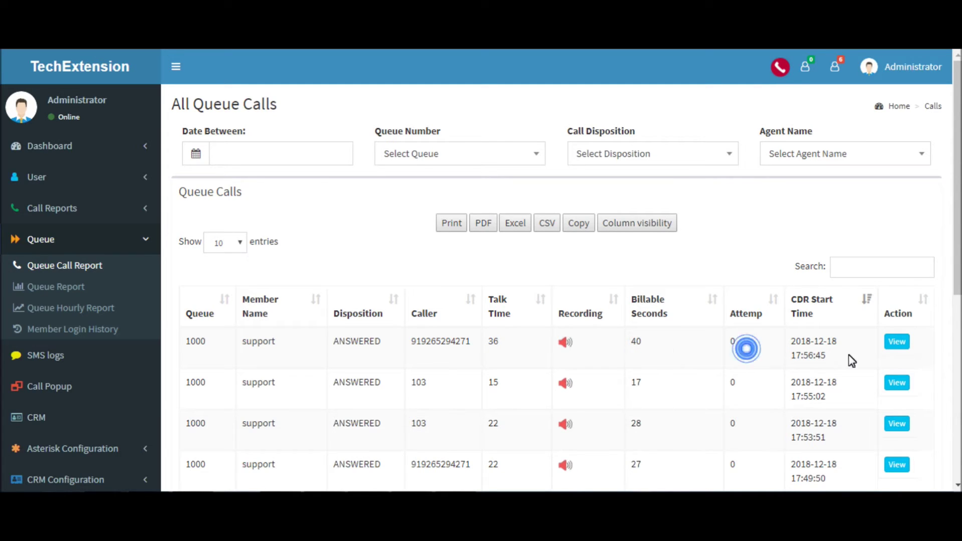
left_click(896, 342)
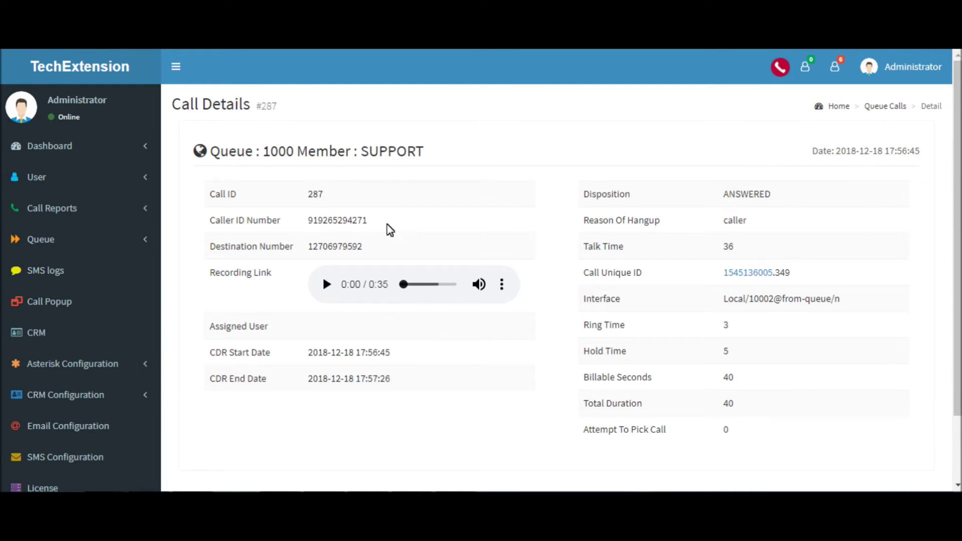
Step: Play and stop call 287's recording, check billable seconds and end date, then return to Queue Call Report
left_click(328, 284)
left_click(328, 285)
left_click(735, 382)
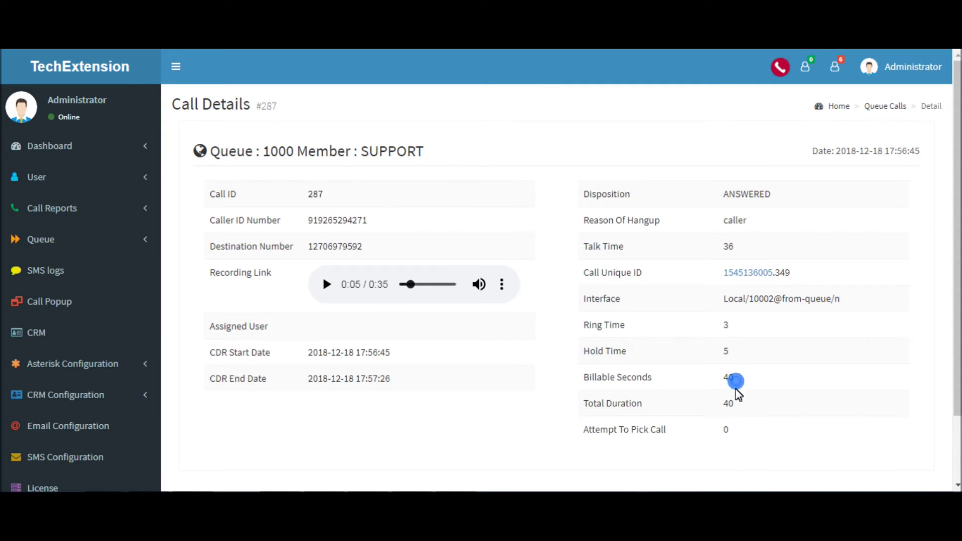
left_click(372, 382)
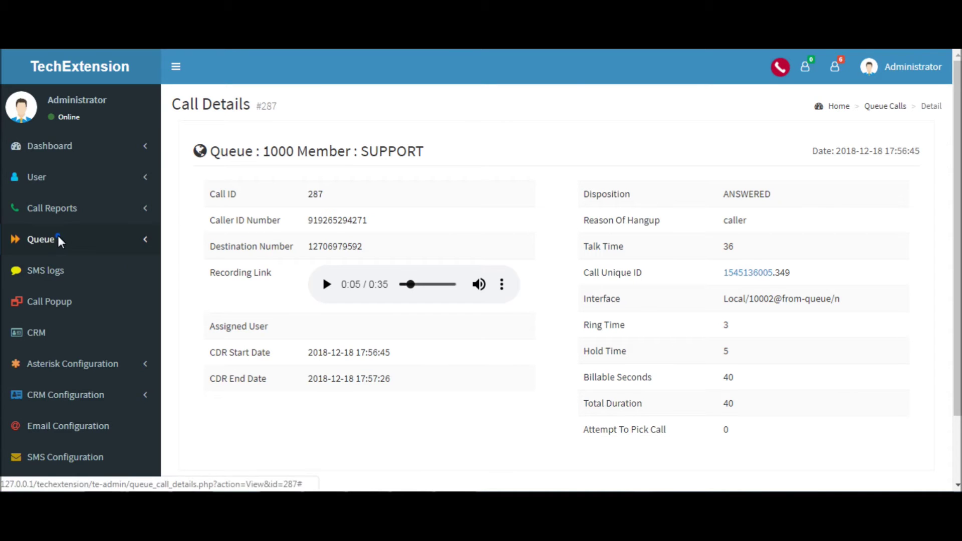
left_click(40, 239)
left_click(61, 266)
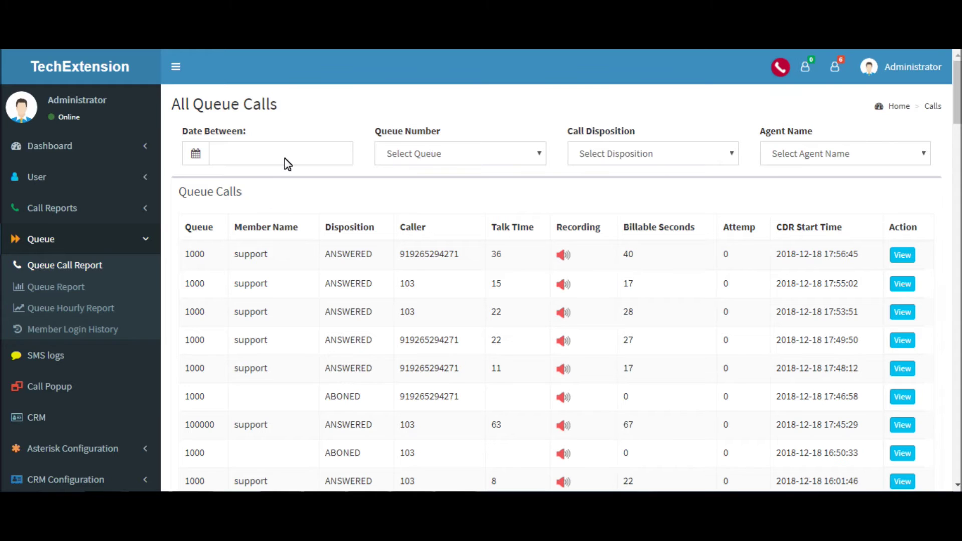
Step: Apply the 18 Dec 2018 date range to the queue calls report
left_click(284, 158)
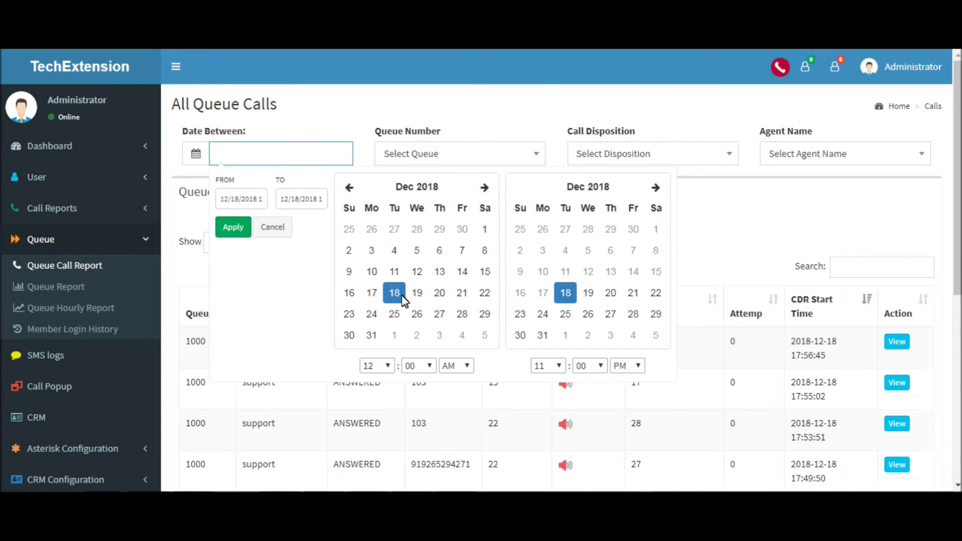
left_click(232, 228)
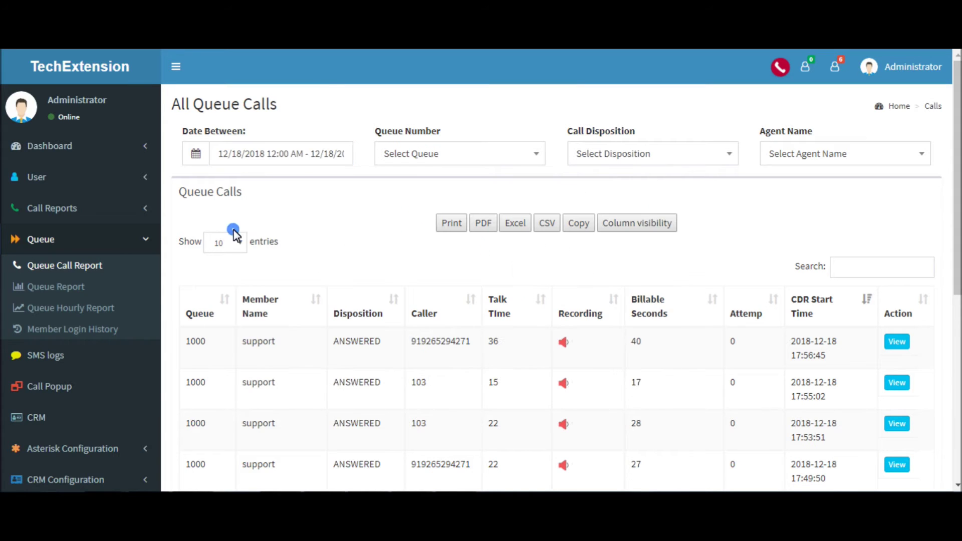
scroll(389, 335, "down", 3)
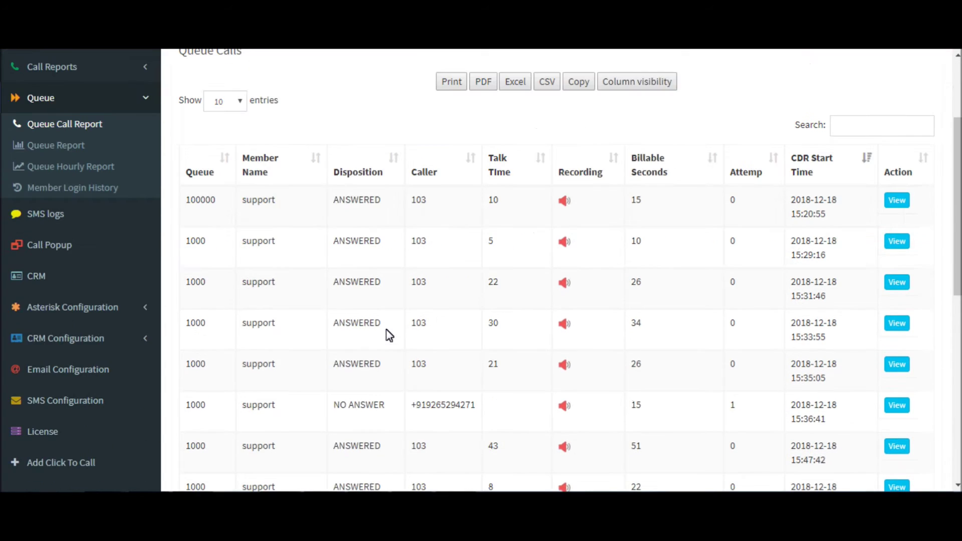
scroll(389, 335, "up", 1)
scroll(372, 257, "up", 2)
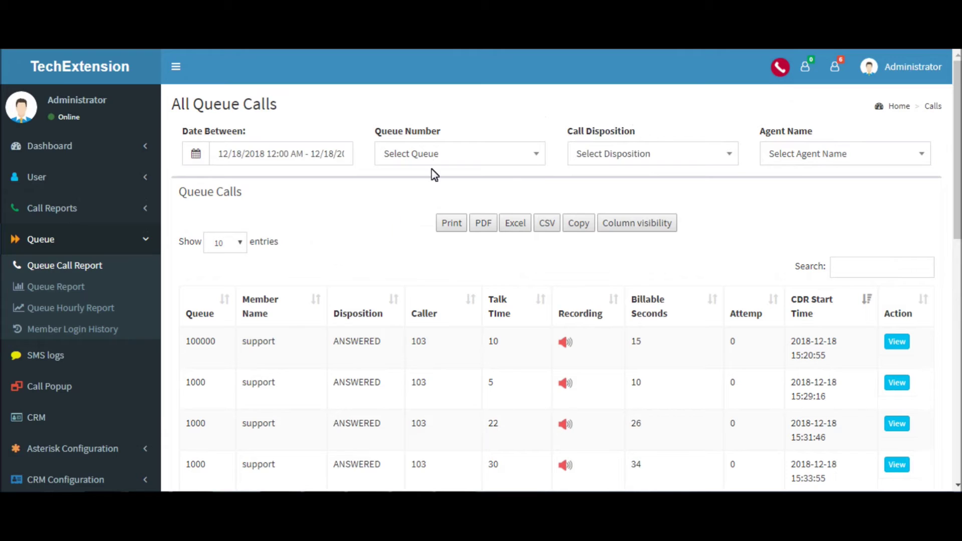
Step: Set the Queue Number filter to 1000, after briefly trying queue 100000
left_click(429, 155)
left_click(411, 246)
scroll(421, 303, "down", 2)
scroll(422, 290, "up", 2)
left_click(427, 157)
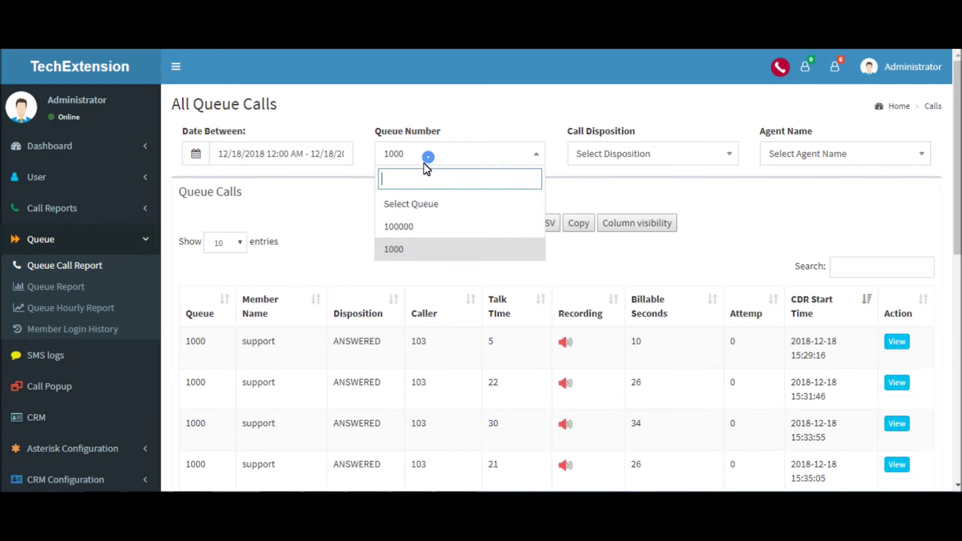
left_click(418, 226)
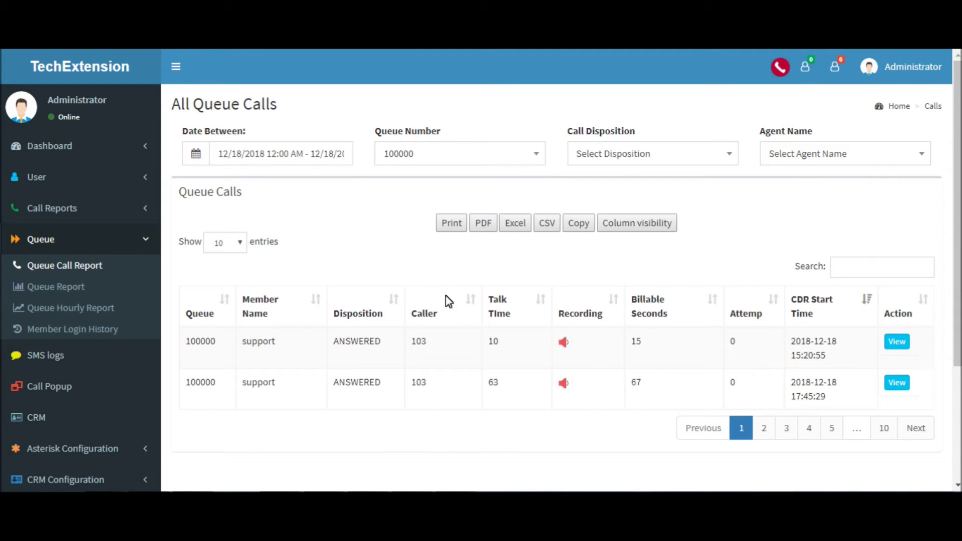
left_click(612, 156)
left_click(489, 156)
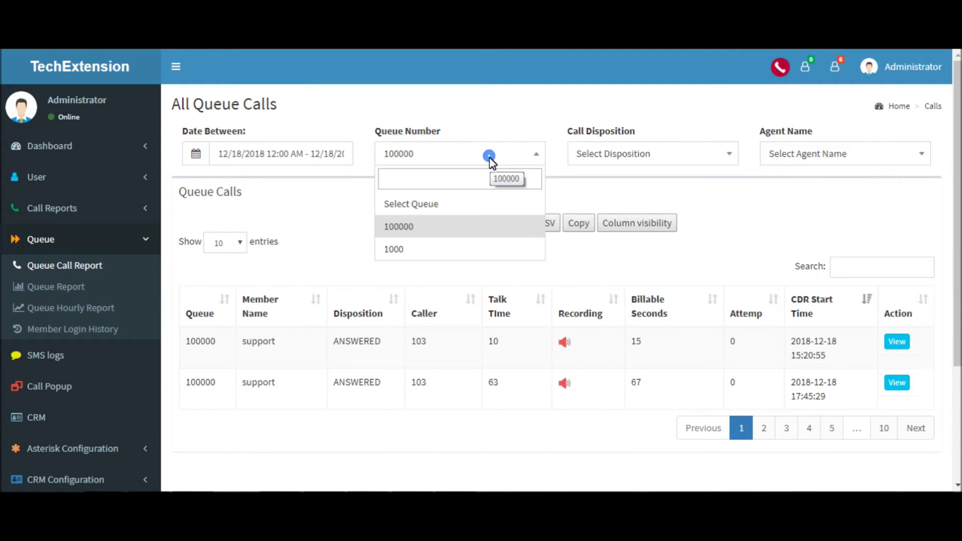
left_click(426, 248)
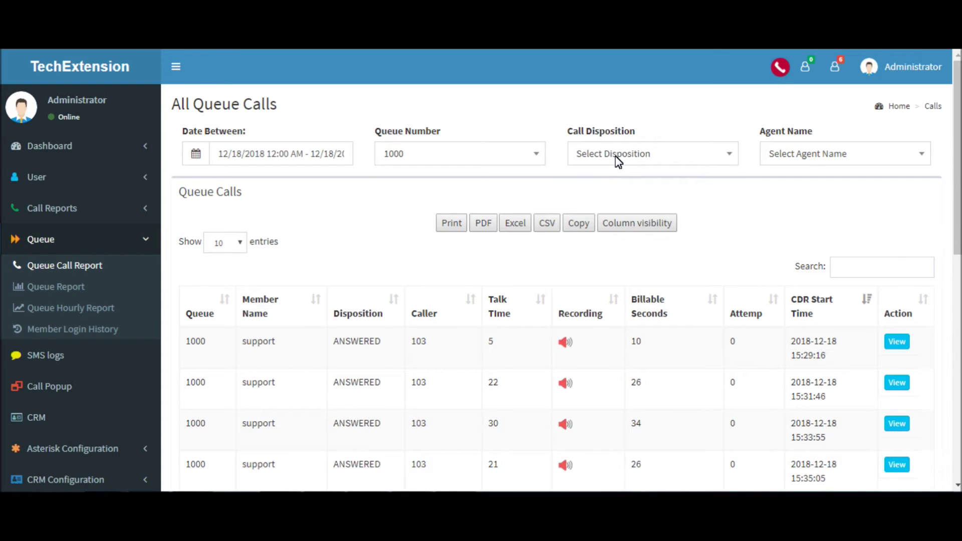
Step: Limit the list to ANSWERED calls handled by agent support
left_click(616, 157)
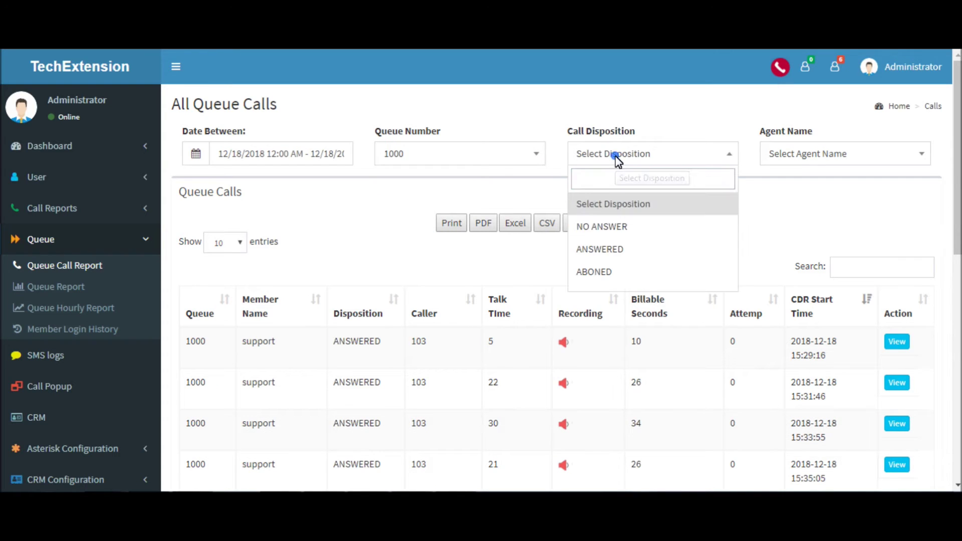
left_click(616, 249)
scroll(594, 303, "down", 1)
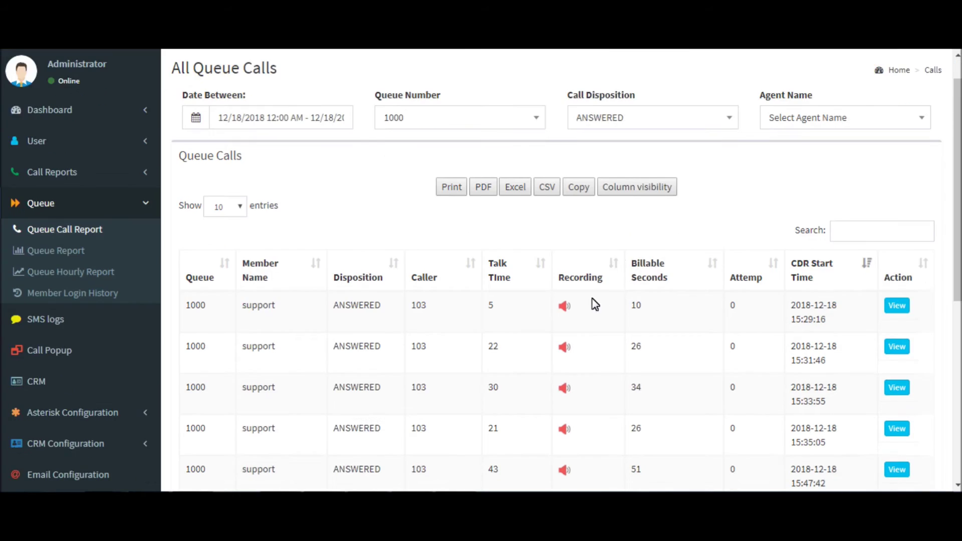
scroll(594, 303, "down", 5)
scroll(584, 303, "up", 6)
left_click(780, 159)
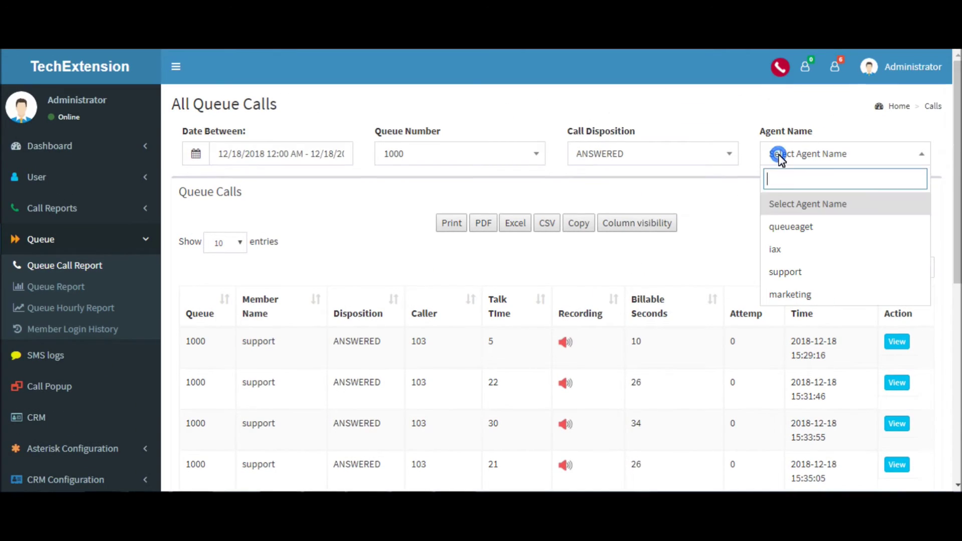
left_click(793, 263)
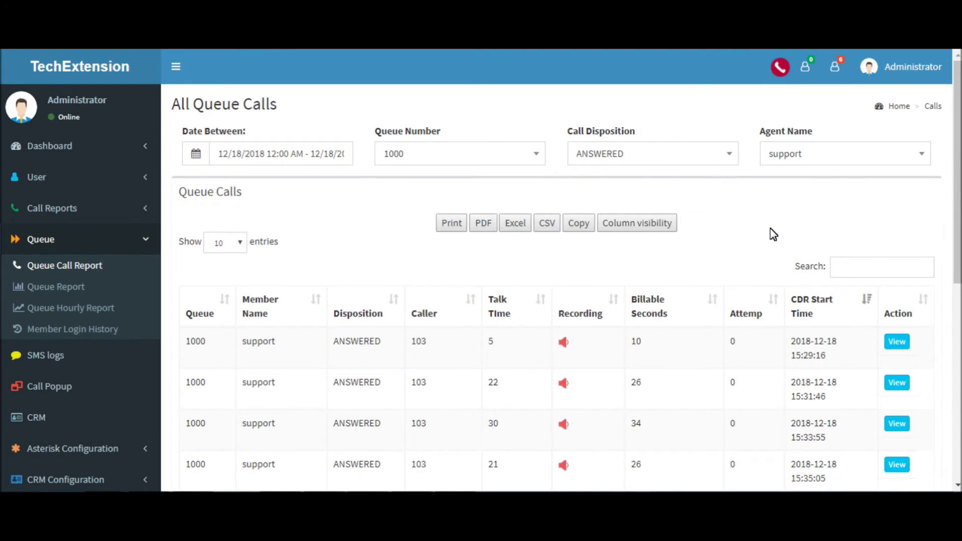
scroll(771, 232, "down", 3)
scroll(771, 234, "up", 3)
Step: Export the filtered queue calls to PDF, page through it, then go to the Queue Hourly Report
left_click(484, 223)
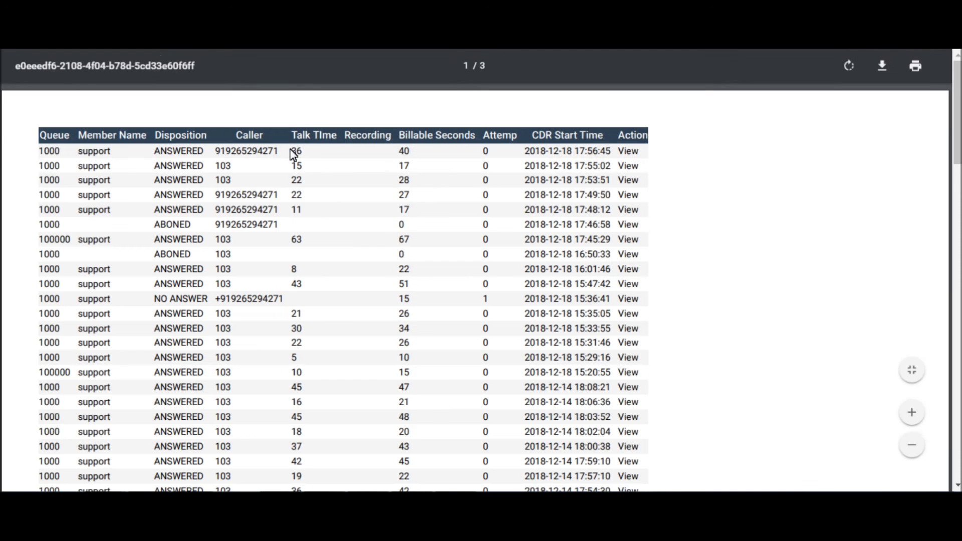
scroll(295, 154, "down", 10)
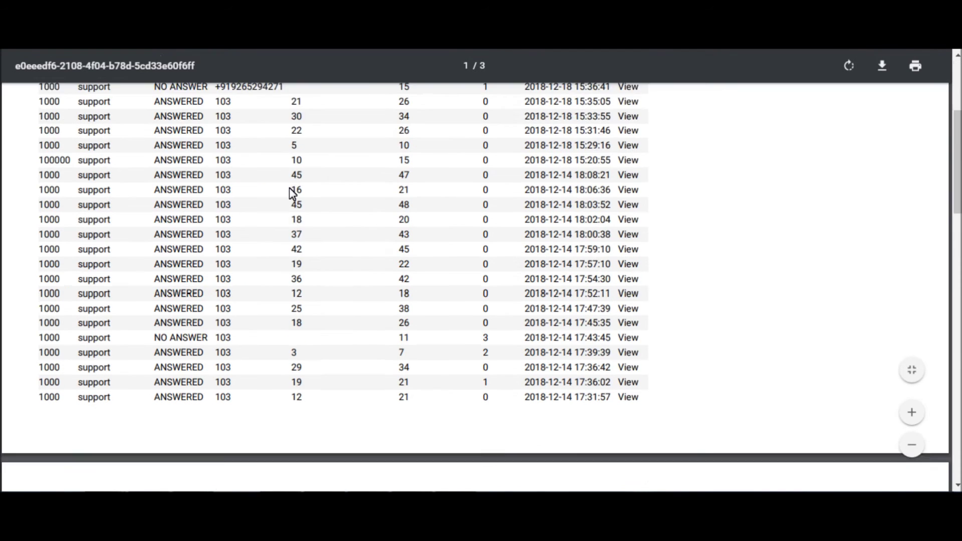
scroll(293, 191, "down", 6)
scroll(293, 191, "up", 10)
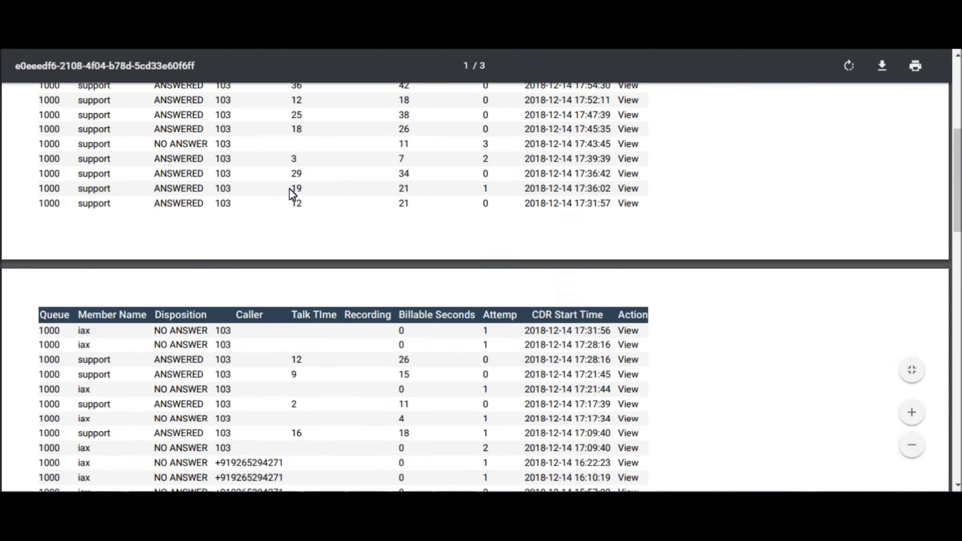
scroll(293, 190, "up", 3)
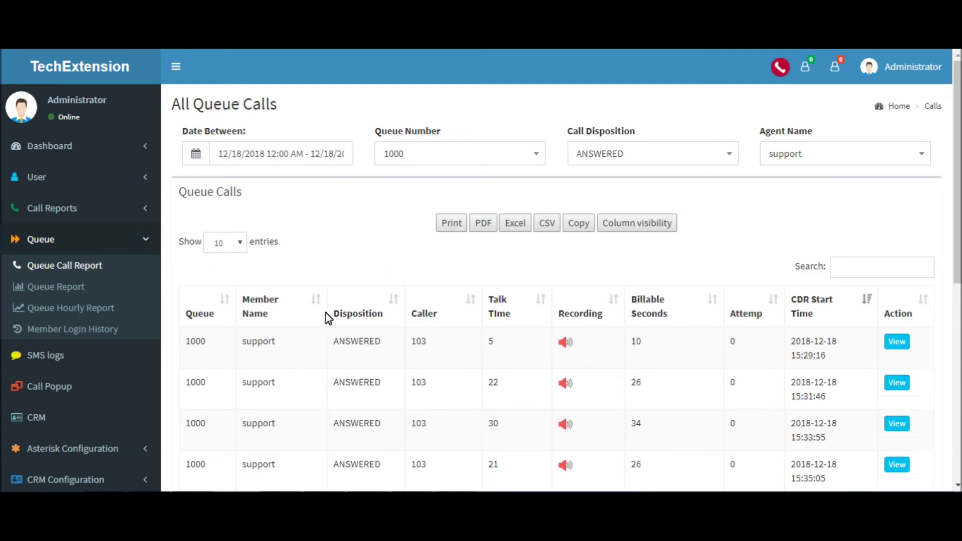
left_click(103, 306)
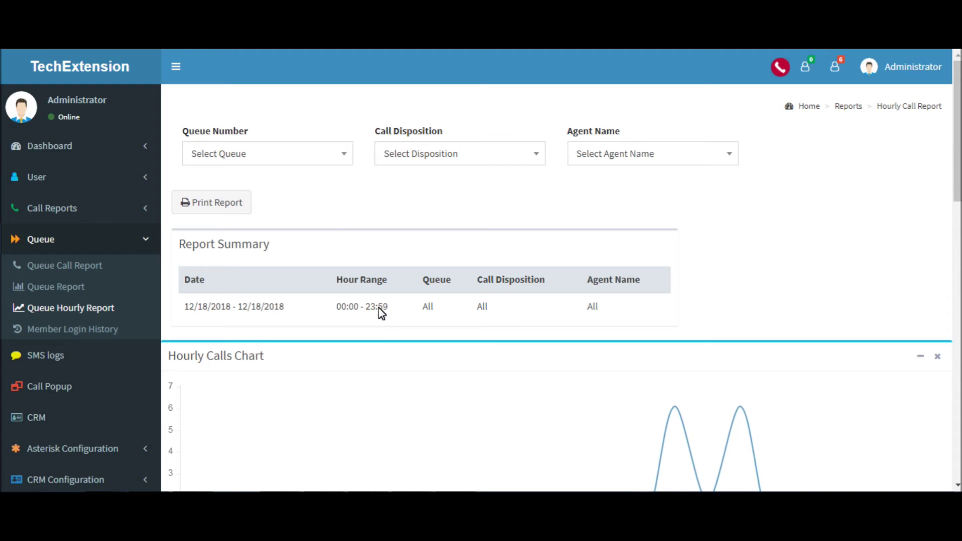
Step: Review the 12/18/2018 00:00–23:59 hourly report and list the answered call from the 16:00 hour
scroll(373, 258, "down", 2)
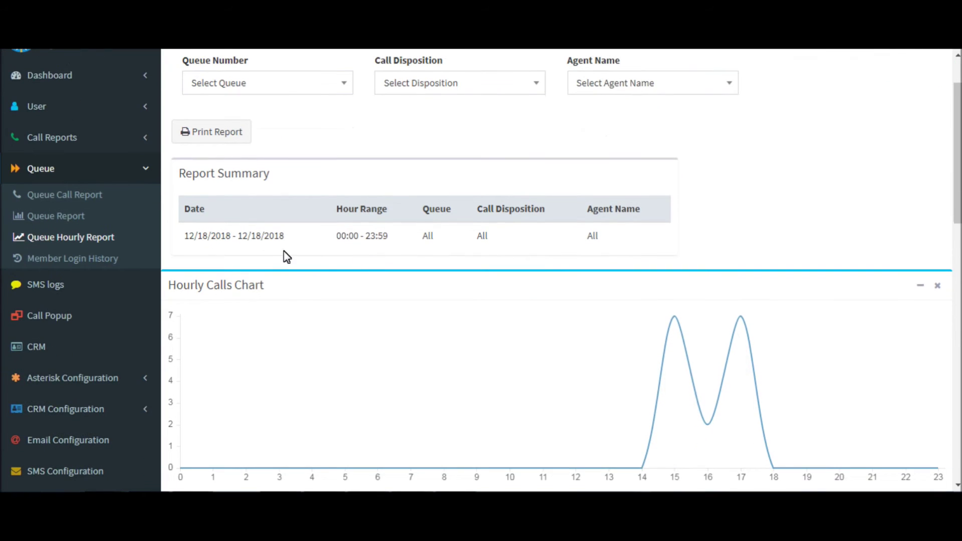
left_click(243, 244)
double_click(243, 244)
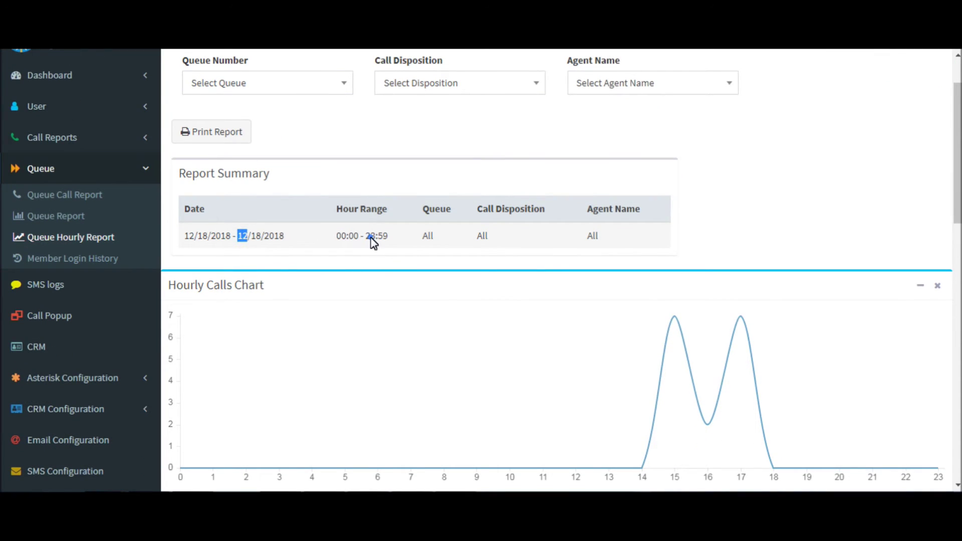
double_click(370, 237)
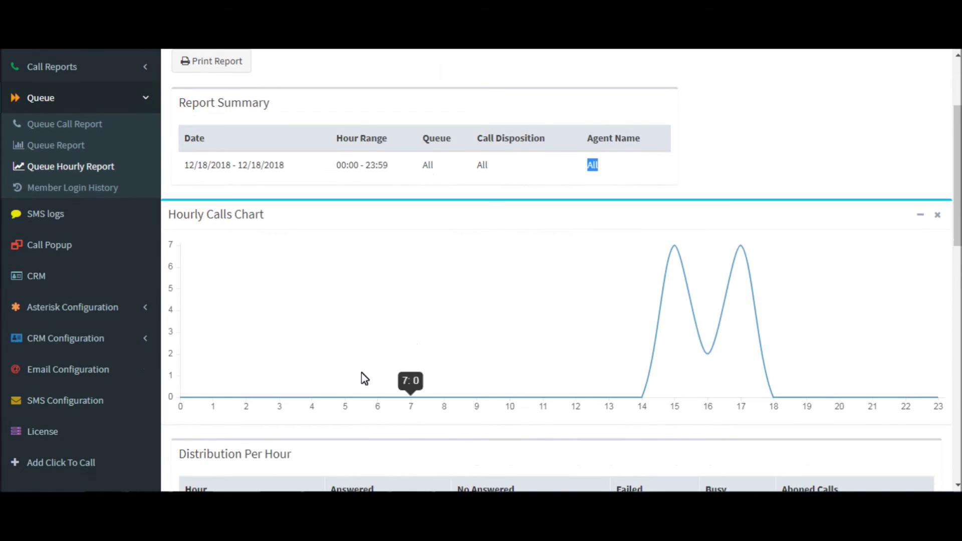
scroll(501, 326, "down", 2)
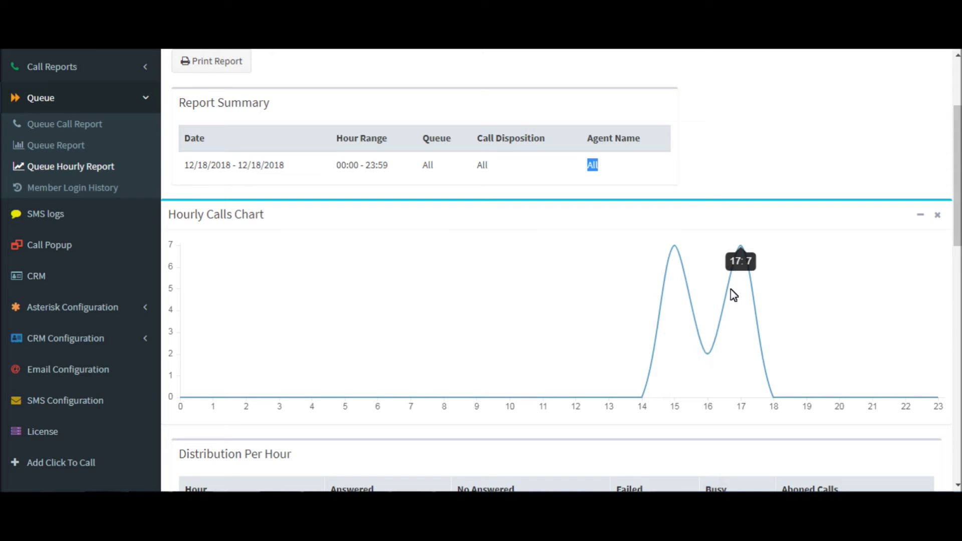
scroll(601, 375, "down", 6)
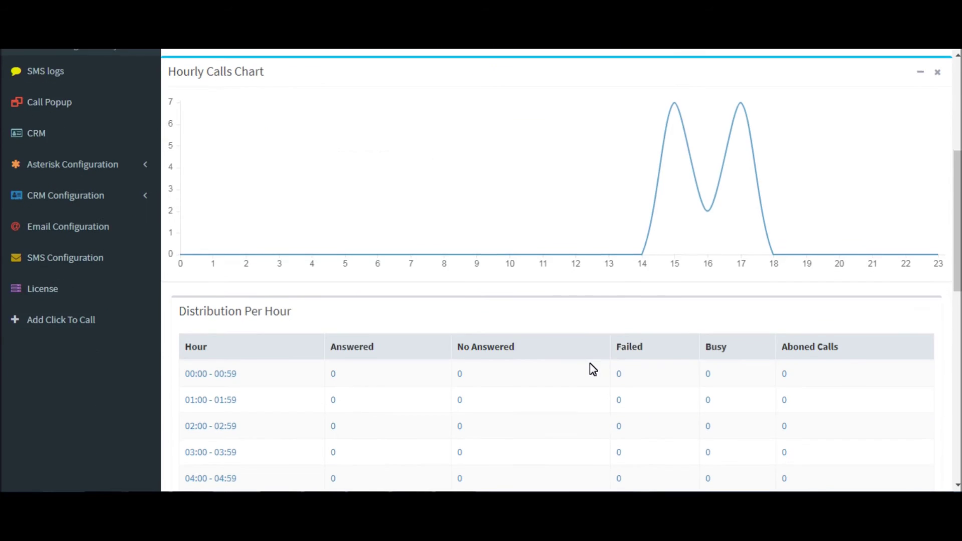
scroll(526, 349, "down", 5)
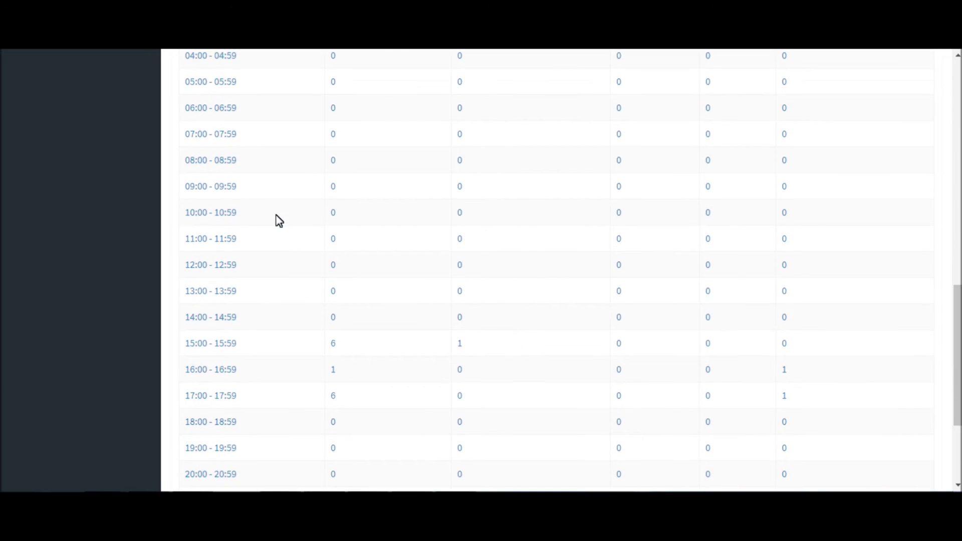
scroll(265, 320, "down", 2)
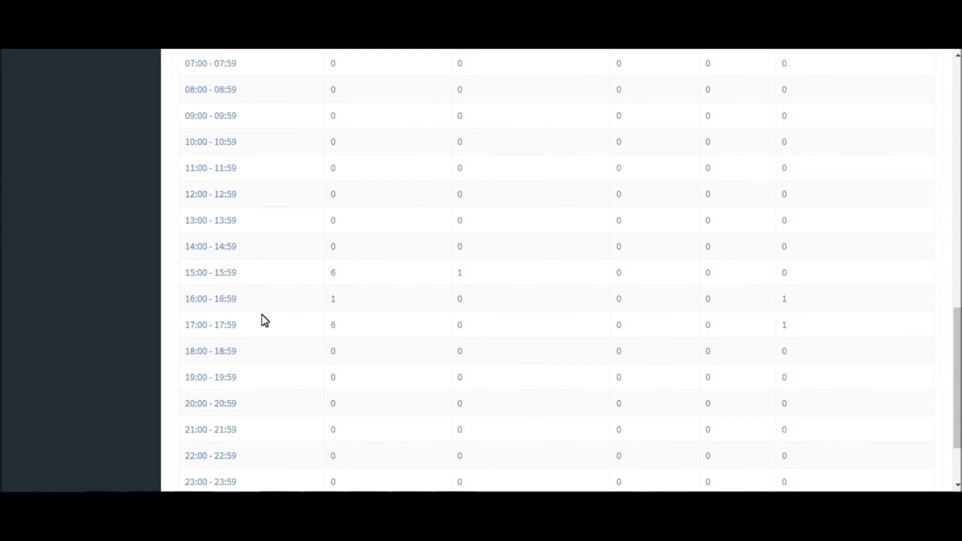
left_click(333, 299)
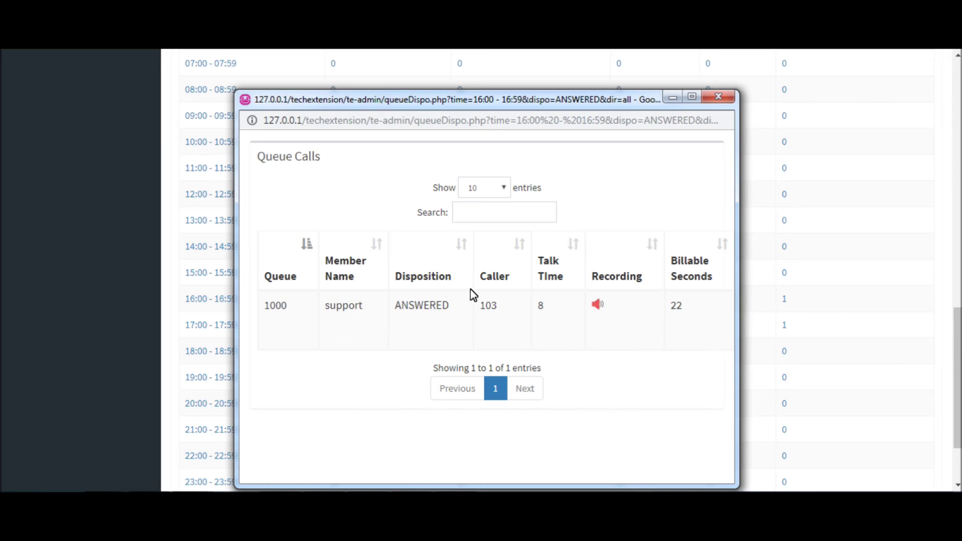
left_click(599, 305)
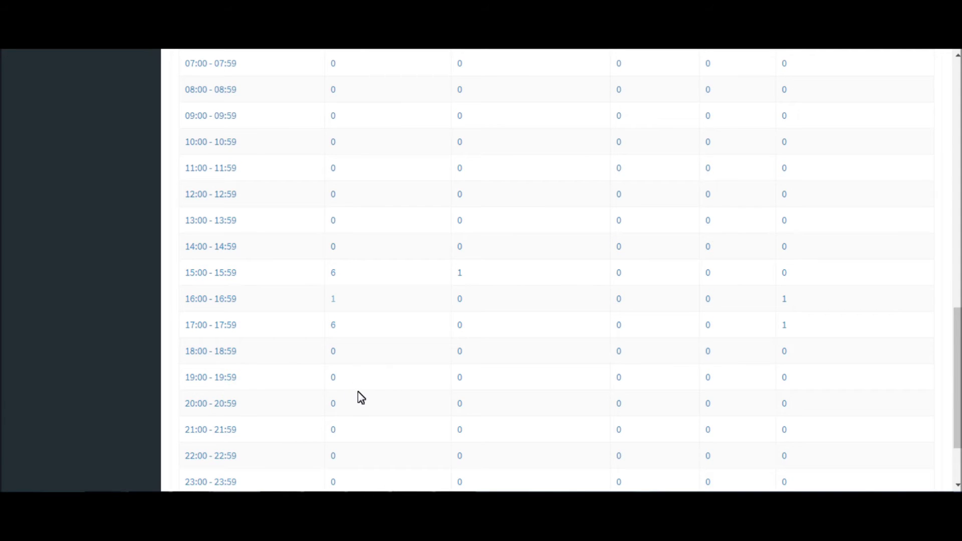
scroll(361, 399, "down", 2)
scroll(361, 400, "up", 10)
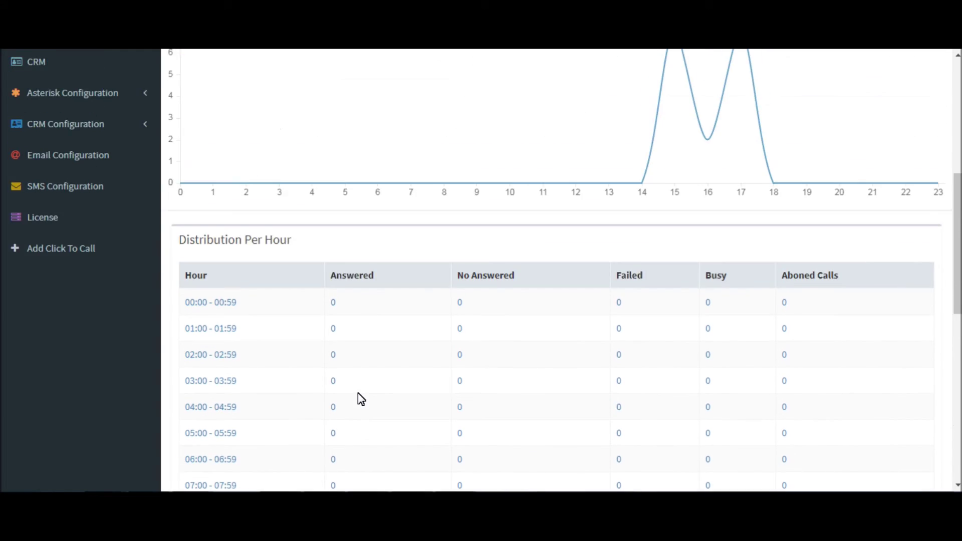
scroll(361, 400, "up", 5)
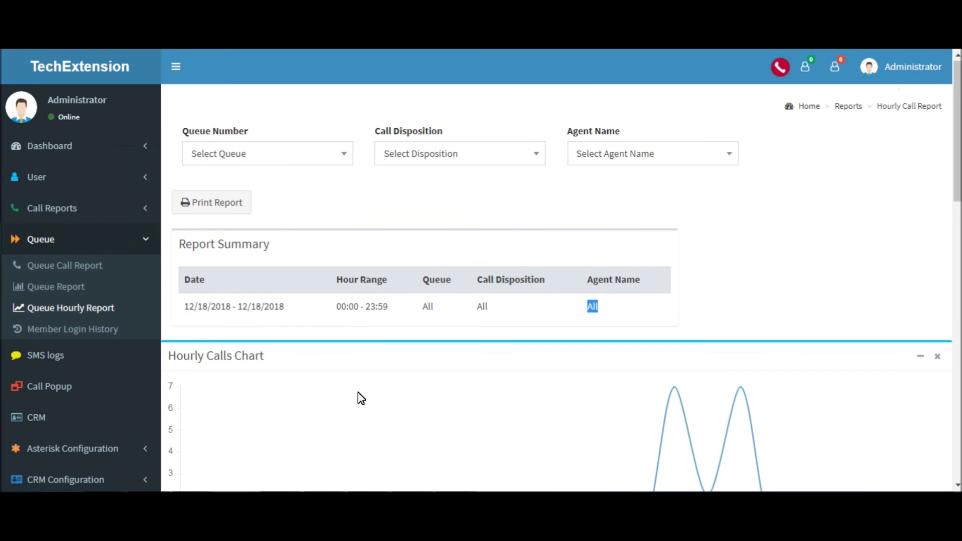
Step: Filter the Queue Hourly Report to queue 1000 with ANSWERED call disposition, reviewing the chart
left_click(291, 156)
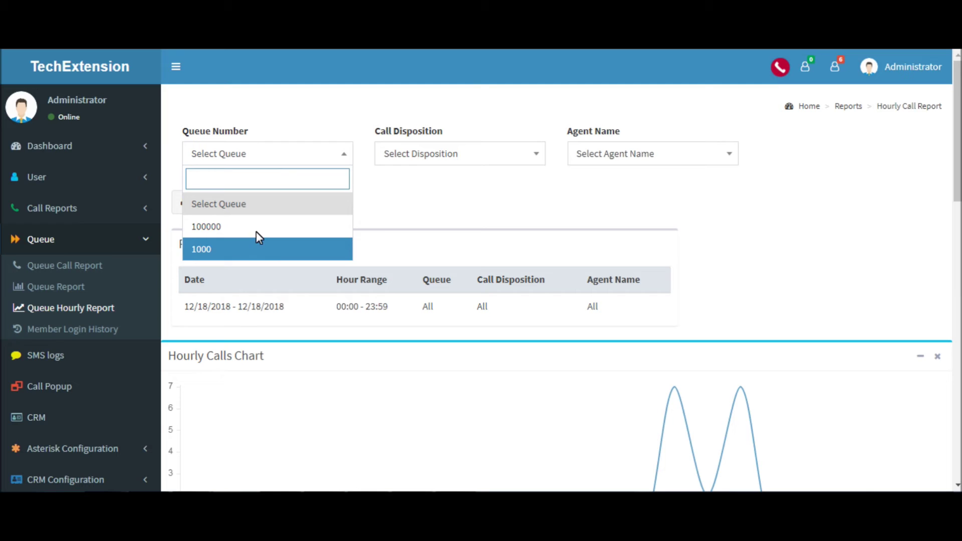
left_click(271, 251)
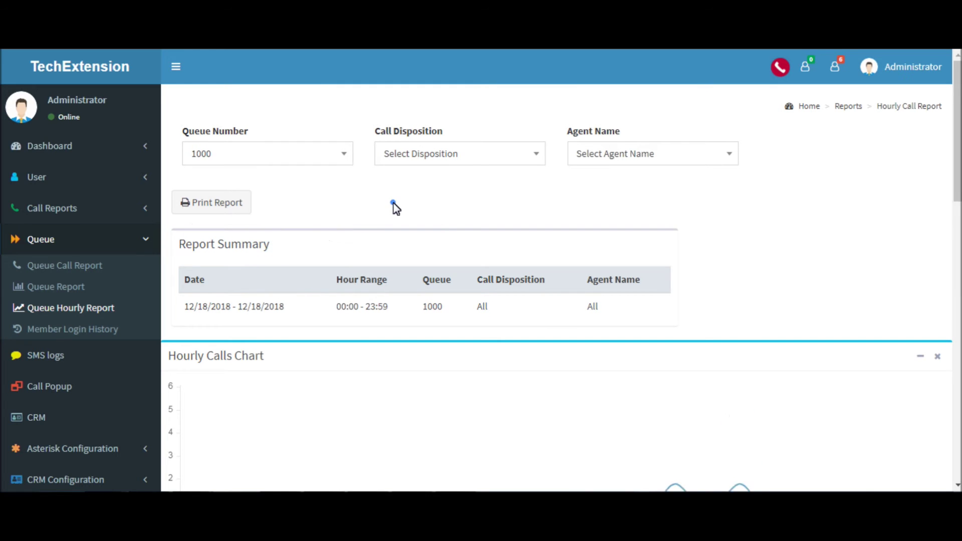
scroll(396, 210, "down", 1)
scroll(400, 216, "down", 1)
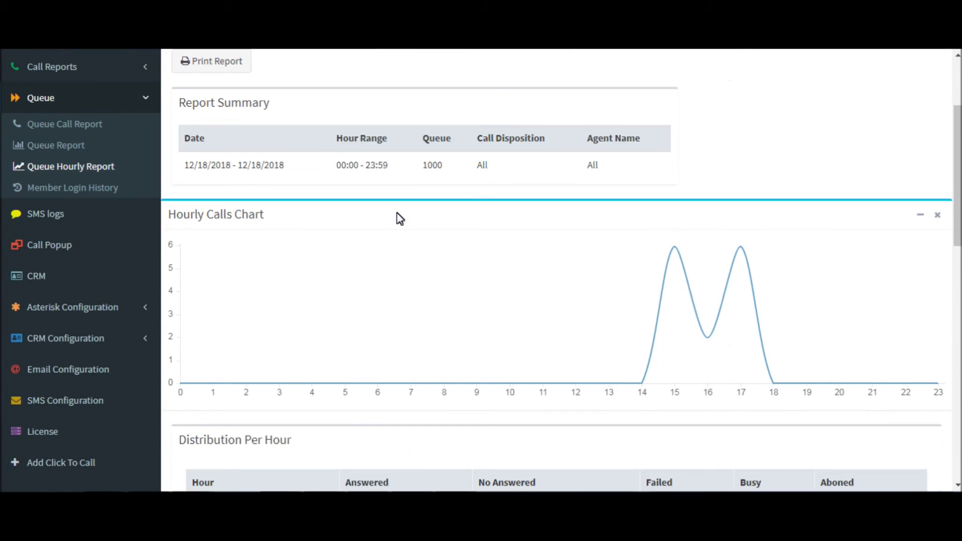
scroll(399, 218, "up", 2)
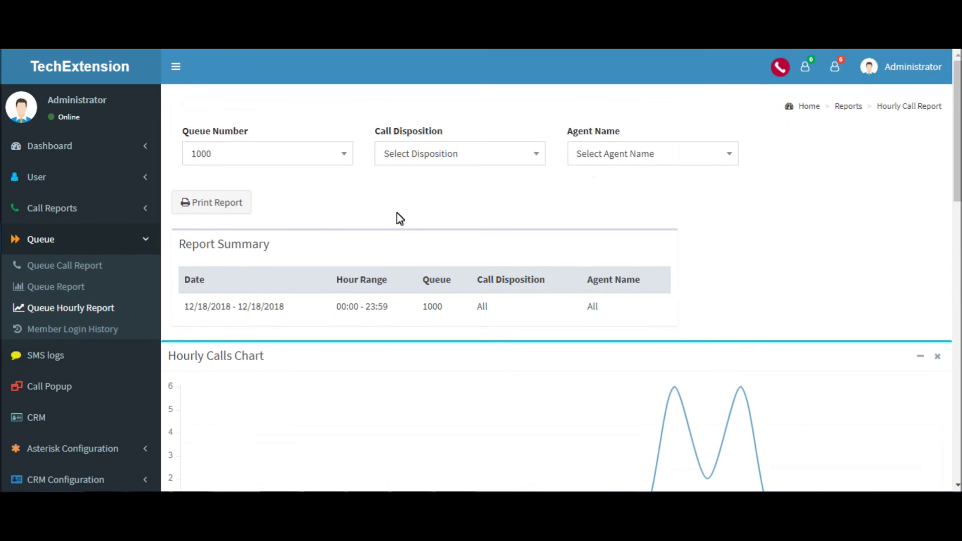
left_click(435, 160)
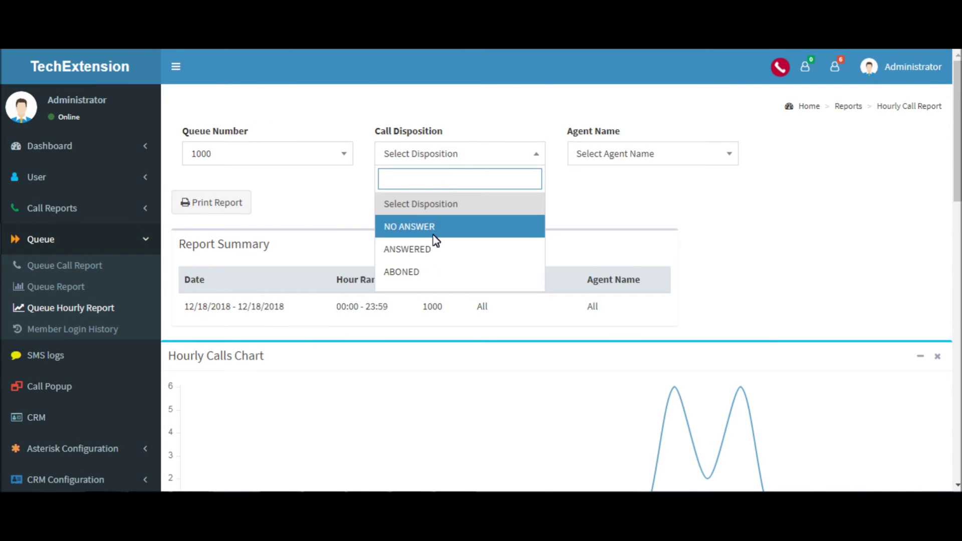
left_click(434, 257)
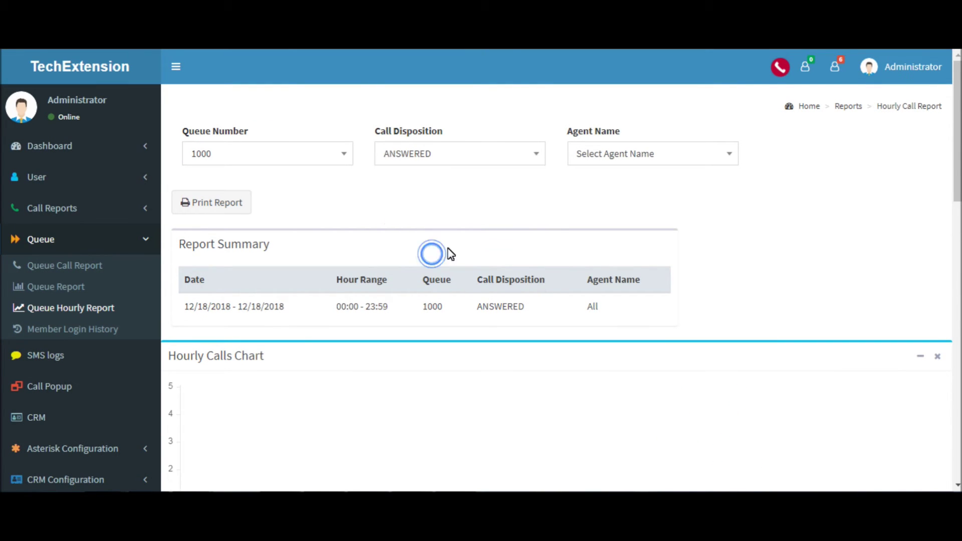
scroll(556, 283, "down", 2)
scroll(560, 285, "down", 6)
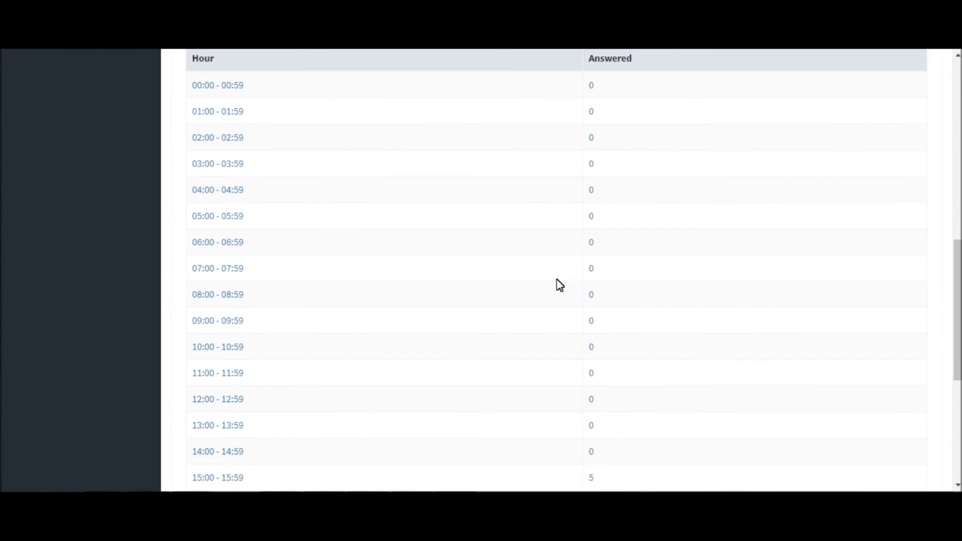
scroll(559, 285, "up", 10)
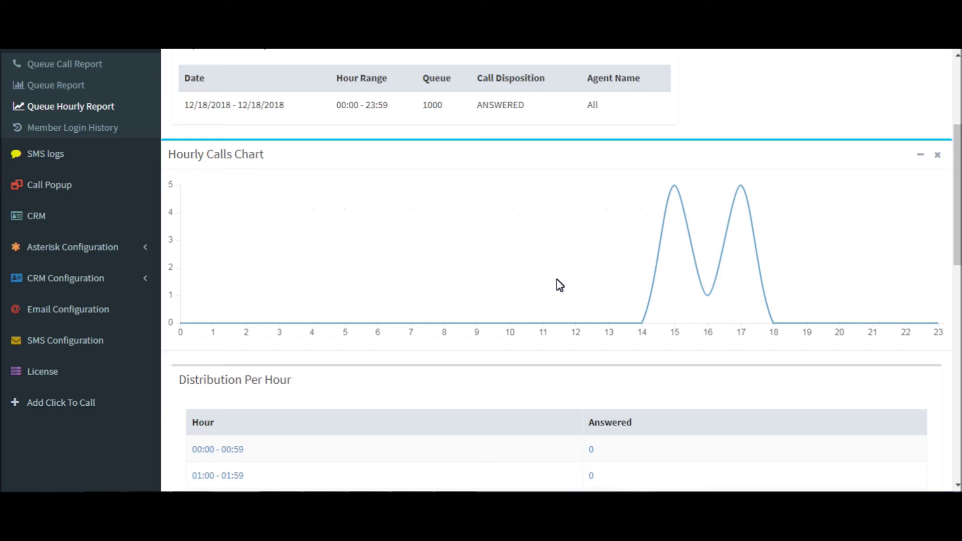
Step: Limit the hourly report to agent support and scroll through the resulting chart and table
left_click(614, 161)
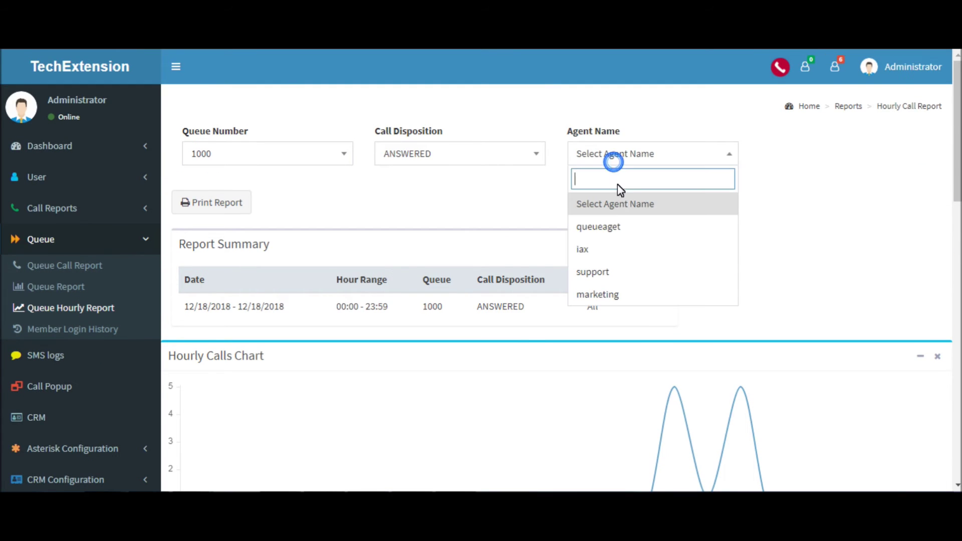
left_click(610, 272)
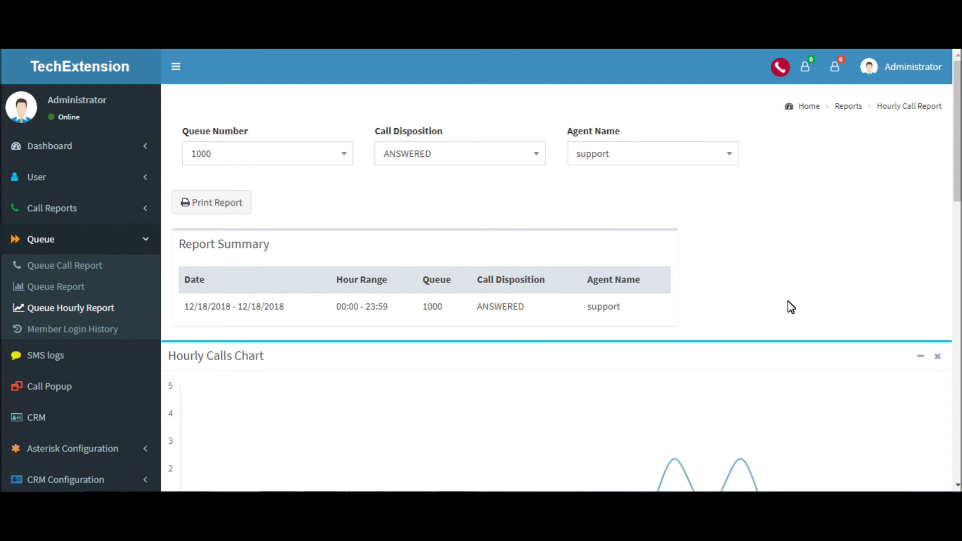
scroll(789, 307, "down", 3)
scroll(790, 308, "down", 10)
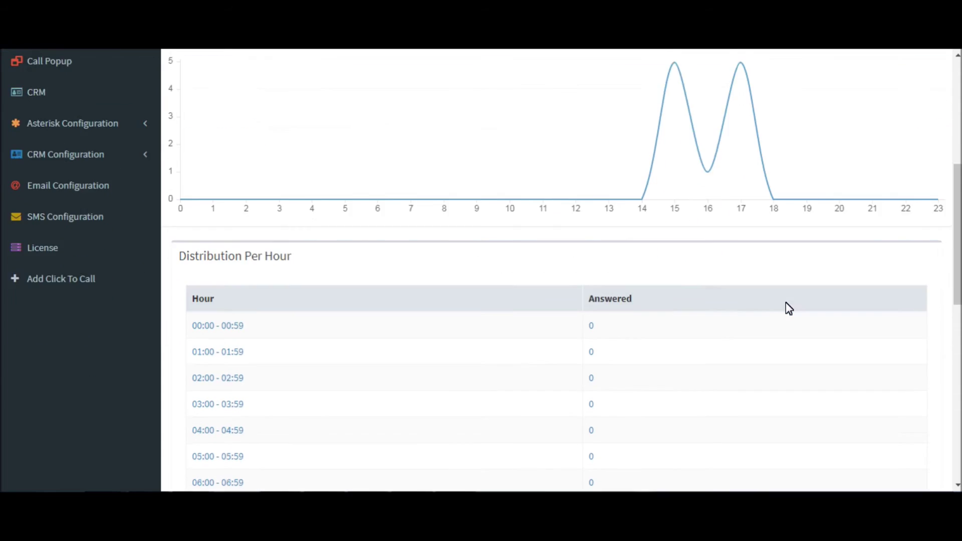
scroll(788, 308, "down", 5)
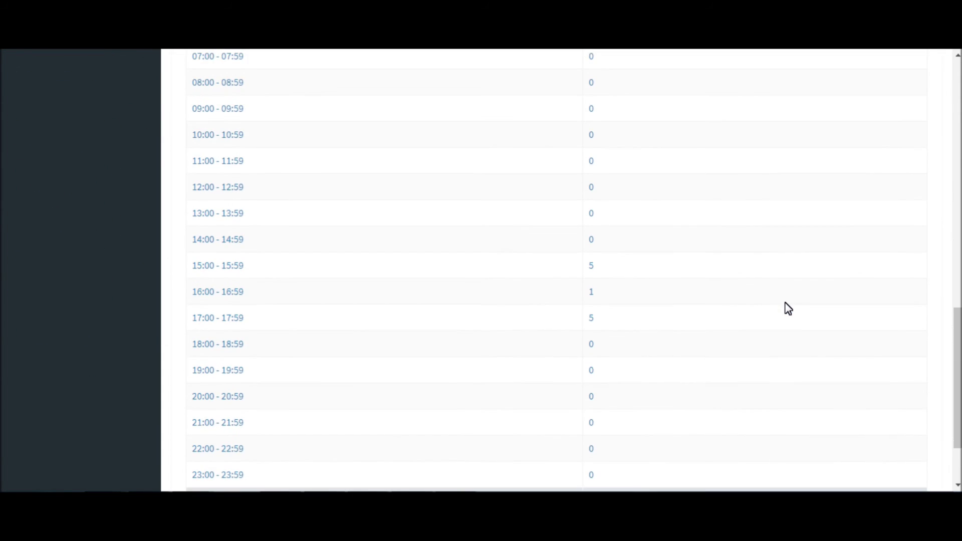
scroll(784, 303, "up", 15)
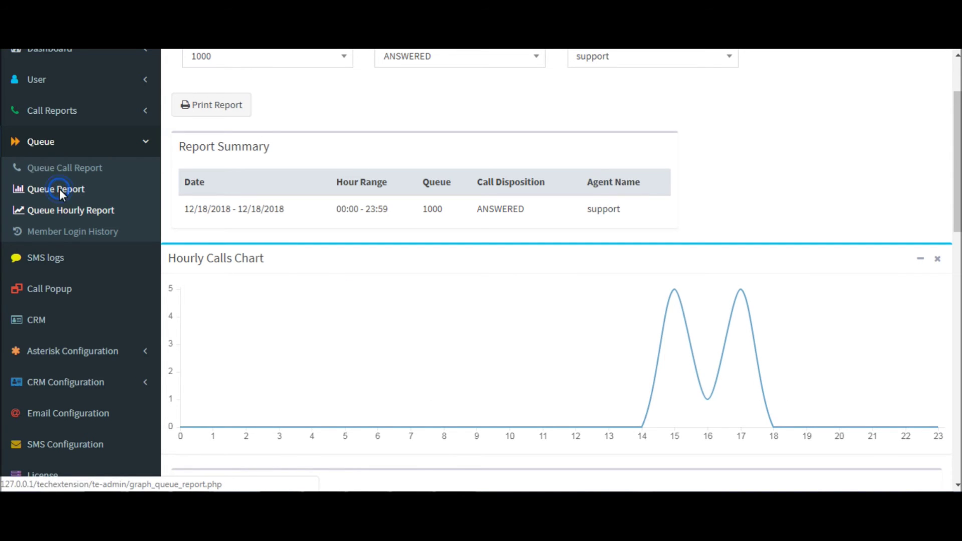
left_click(59, 188)
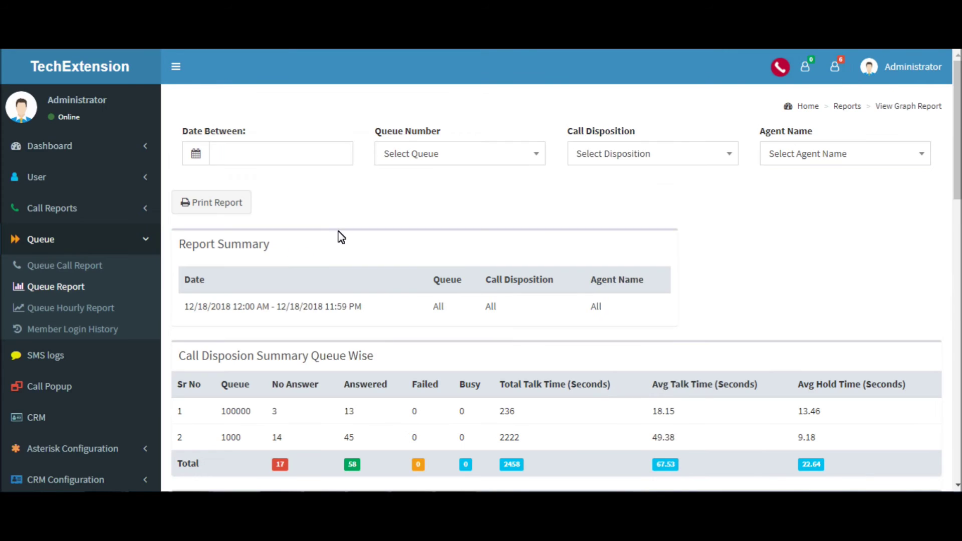
Step: Highlight the Report Summary heading of the Queue Report
double_click(201, 246)
double_click(252, 246)
left_click(203, 307)
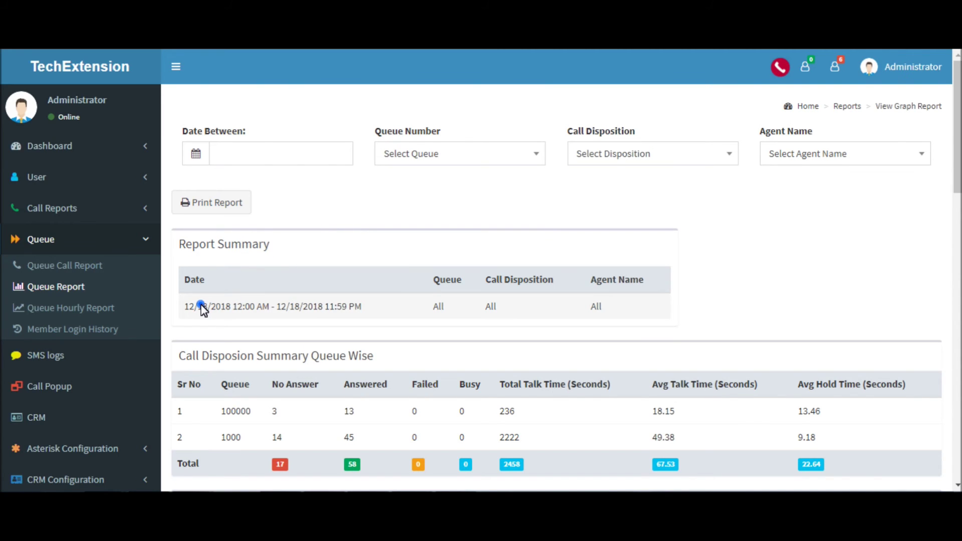
left_click(310, 304)
scroll(618, 316, "down", 1)
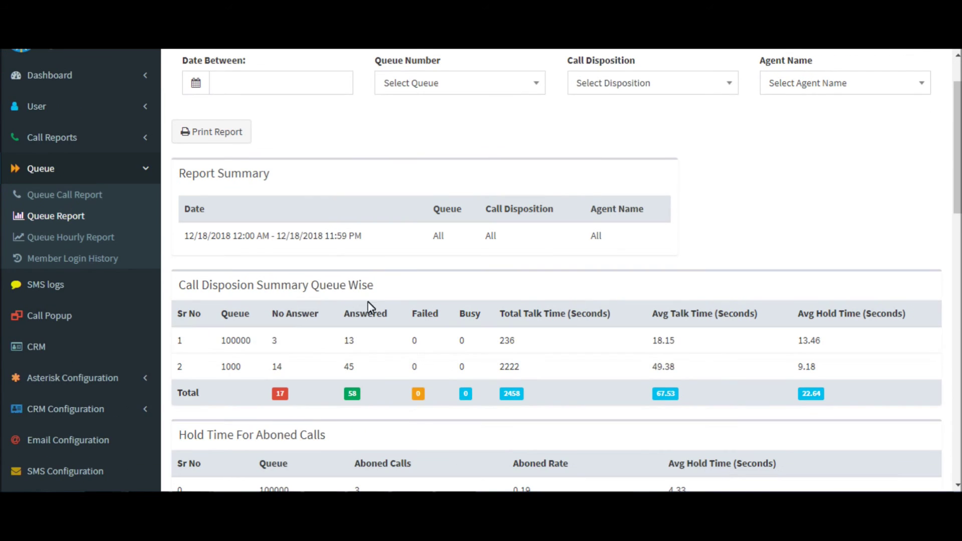
Step: Highlight the No Answer, Answered, Failed, Busy, Total Talk, Avg Talk and Avg Hold Time columns
double_click(310, 316)
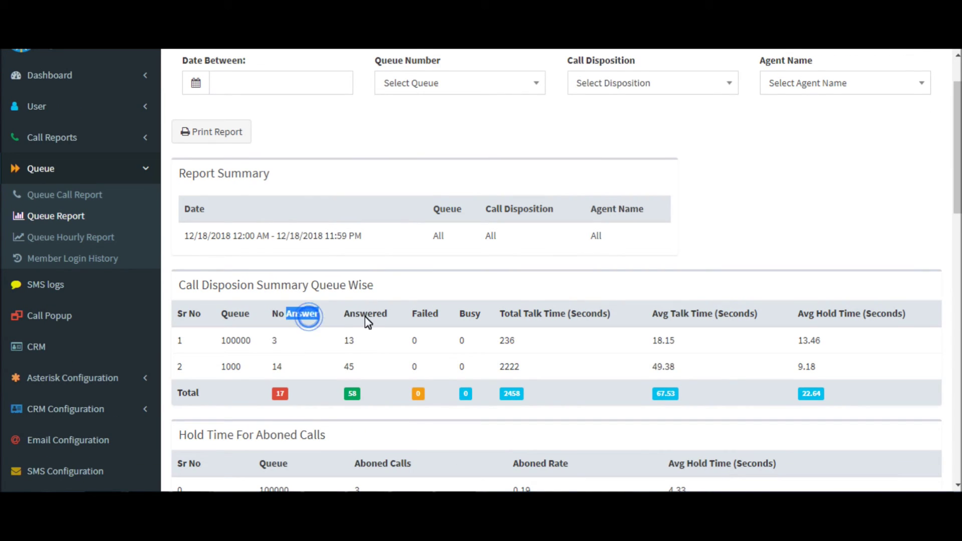
double_click(365, 315)
double_click(420, 317)
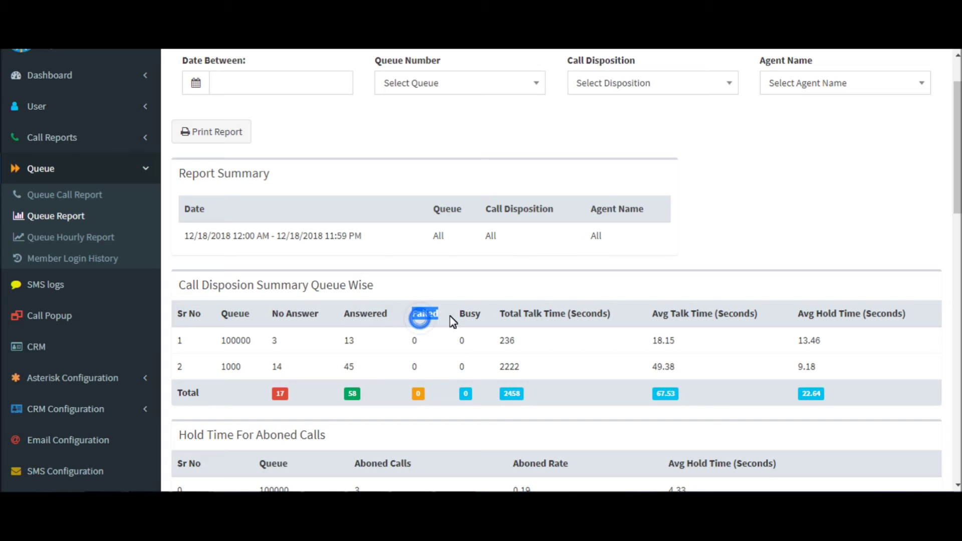
double_click(467, 317)
double_click(522, 316)
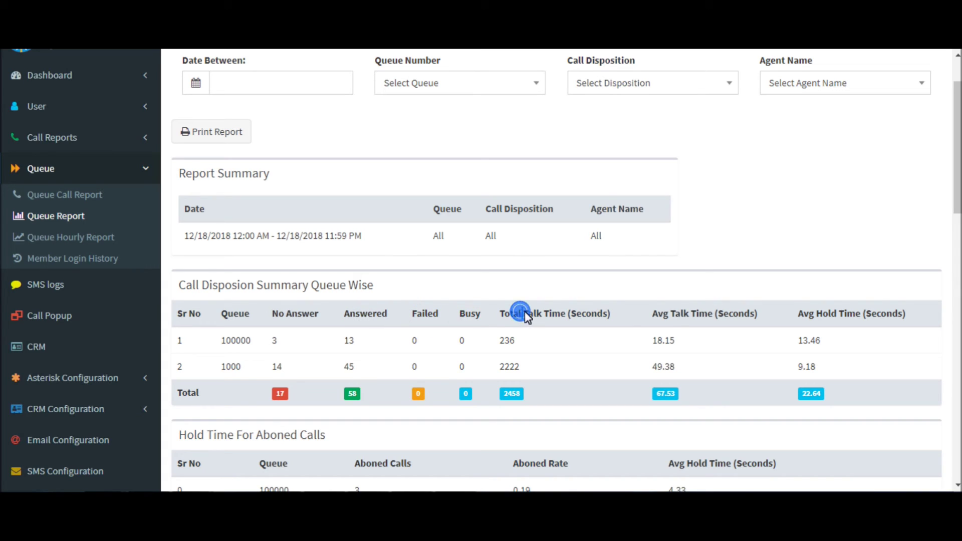
double_click(679, 314)
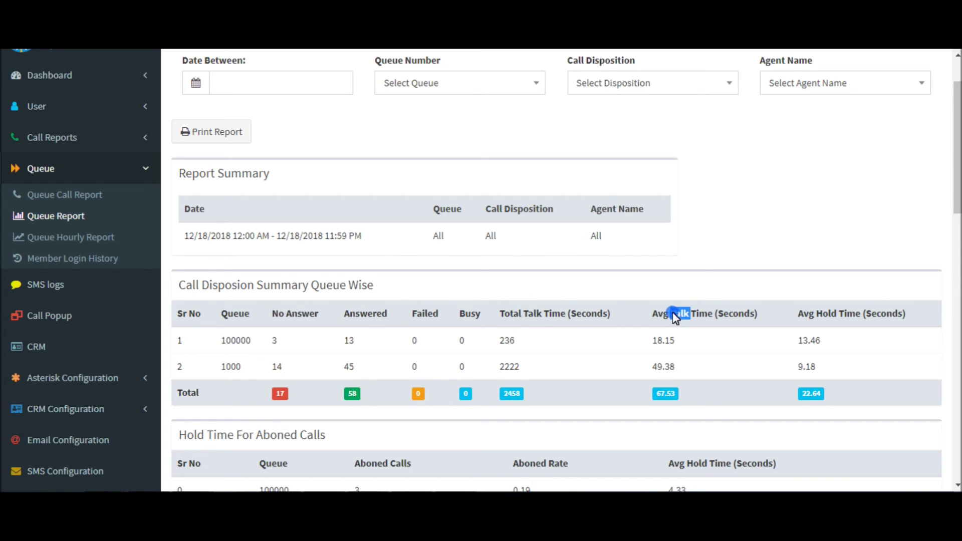
double_click(857, 315)
scroll(864, 341, "down", 1)
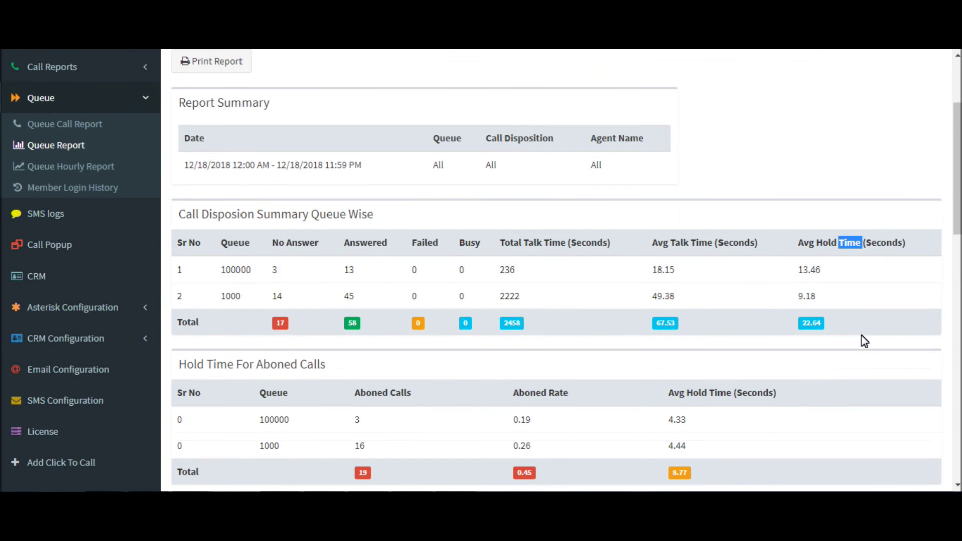
scroll(865, 340, "down", 1)
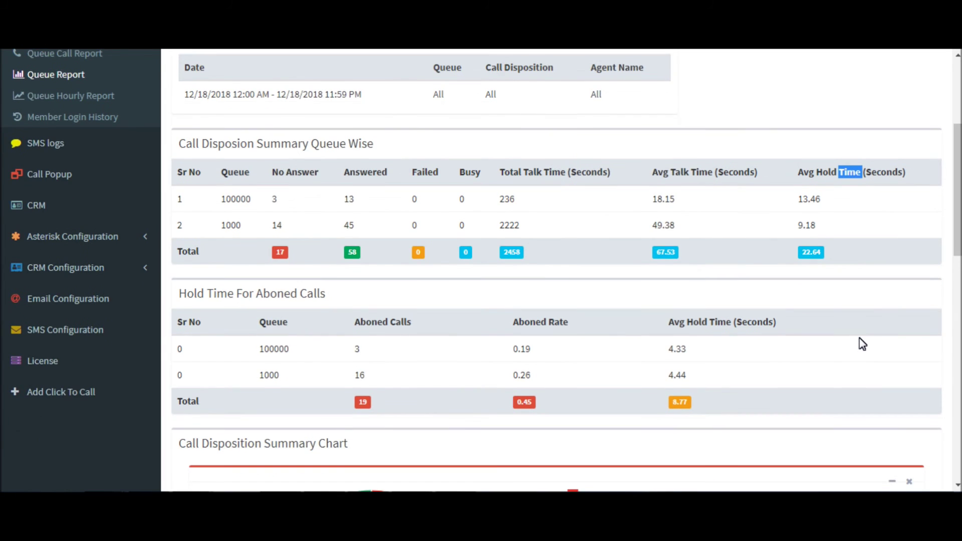
scroll(861, 344, "down", 1)
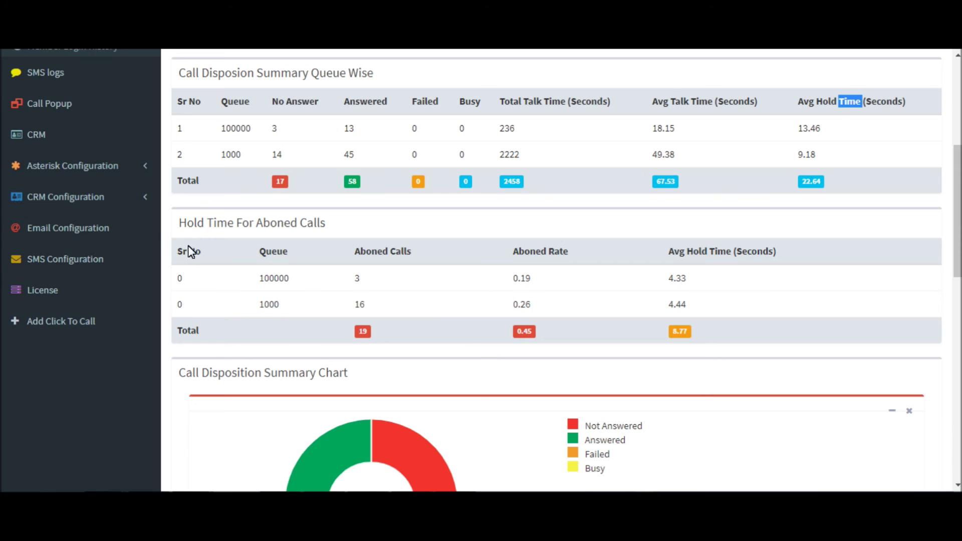
Step: Highlight abandoned-call figures: queue 100000, the 0.19 rate, and 4.33 and 4.44 average hold times
double_click(284, 255)
double_click(285, 281)
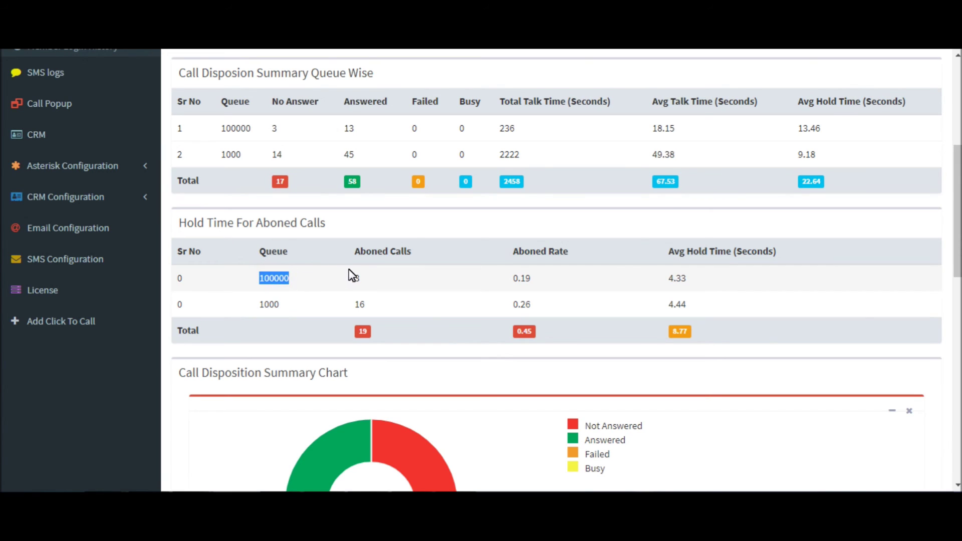
left_click(365, 300)
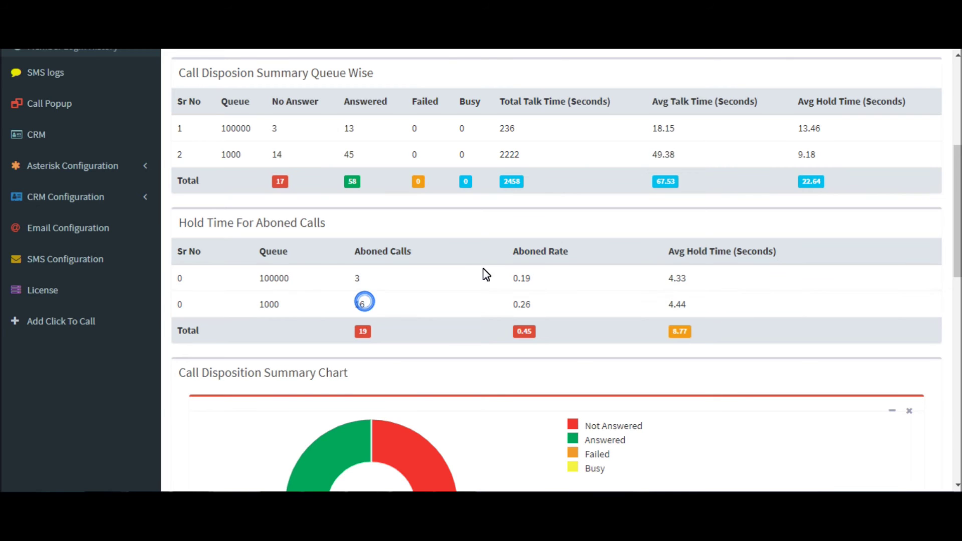
double_click(522, 276)
left_click(522, 304)
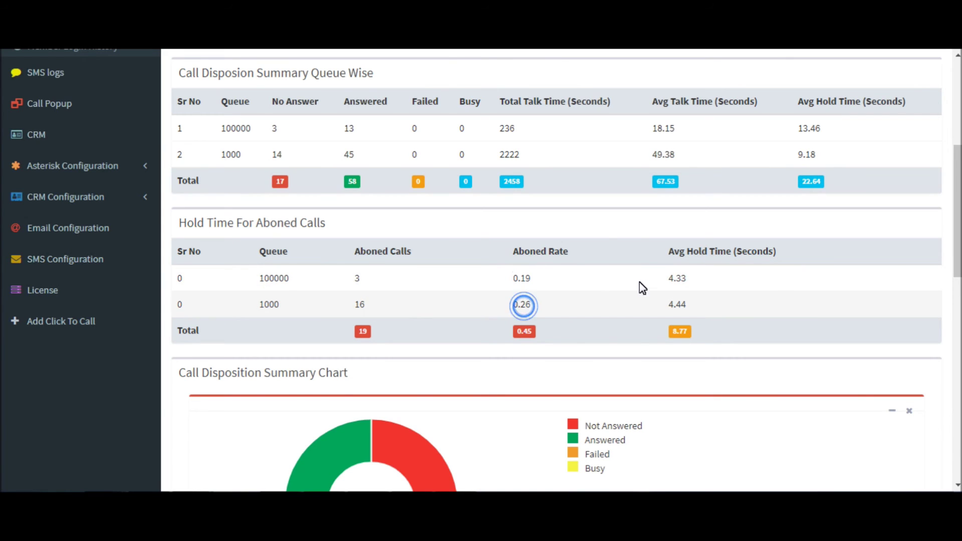
double_click(673, 279)
double_click(676, 304)
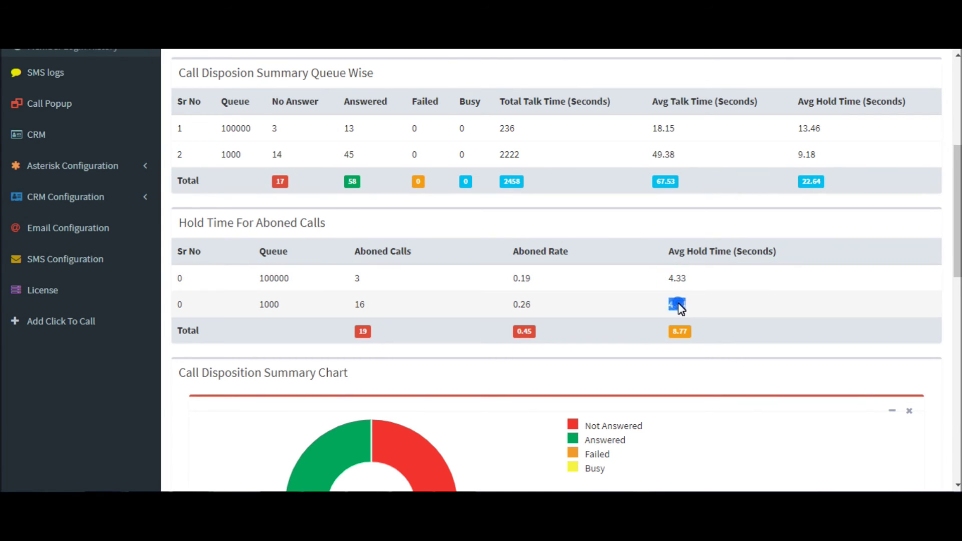
scroll(698, 323, "down", 1)
scroll(698, 323, "down", 1)
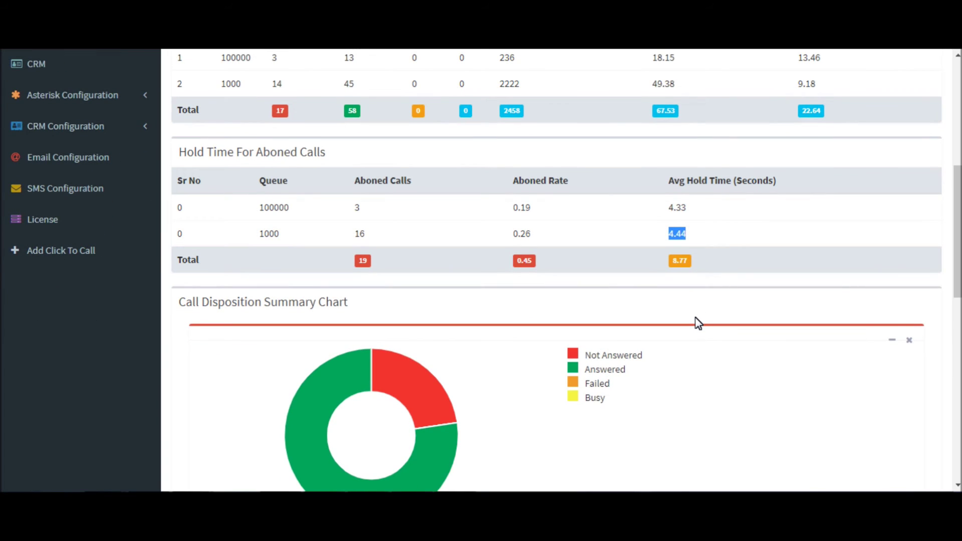
Step: Highlight the agent-wise disposition summary heading and its No Answer, Answered and Failed columns
scroll(698, 324, "down", 1)
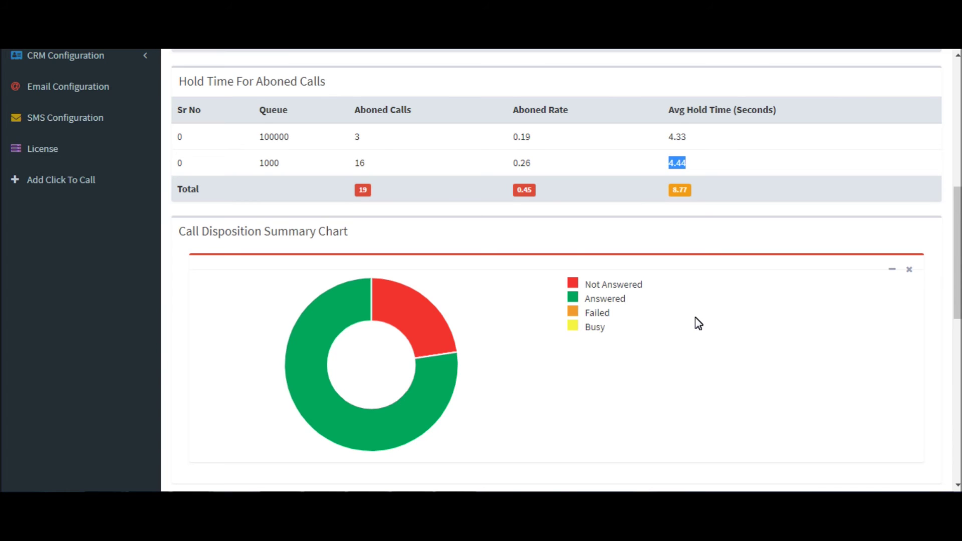
scroll(627, 315, "down", 1)
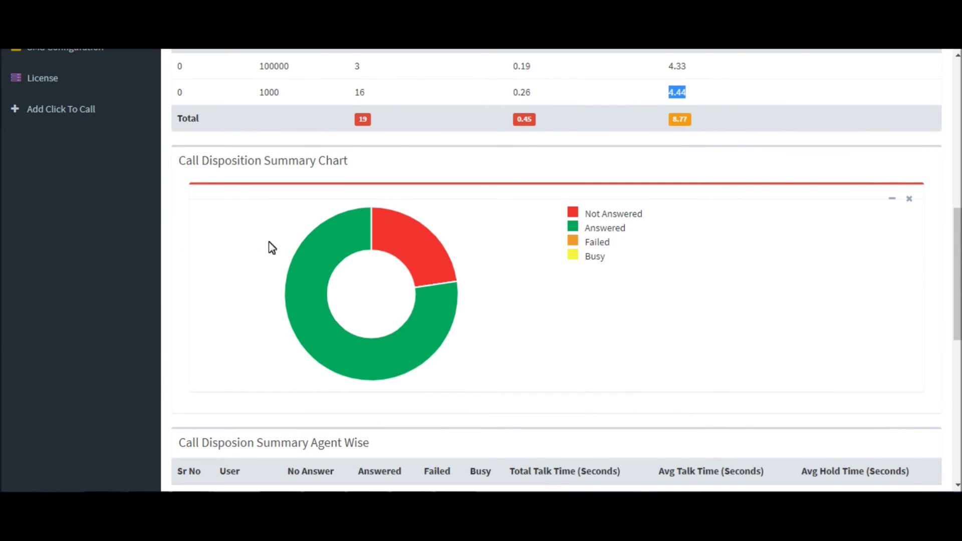
mouse_move(316, 258)
scroll(521, 313, "down", 2)
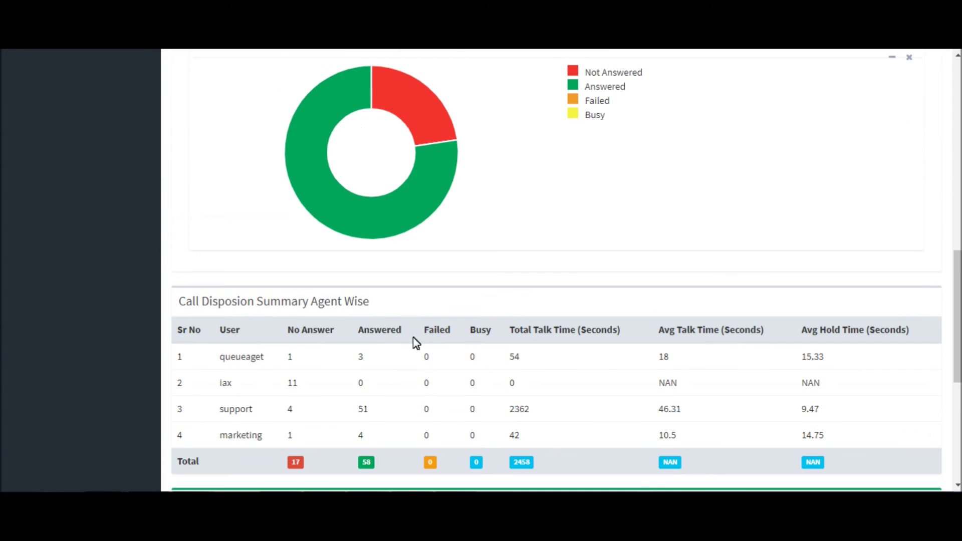
left_click_drag(187, 305, 353, 306)
double_click(309, 333)
double_click(381, 335)
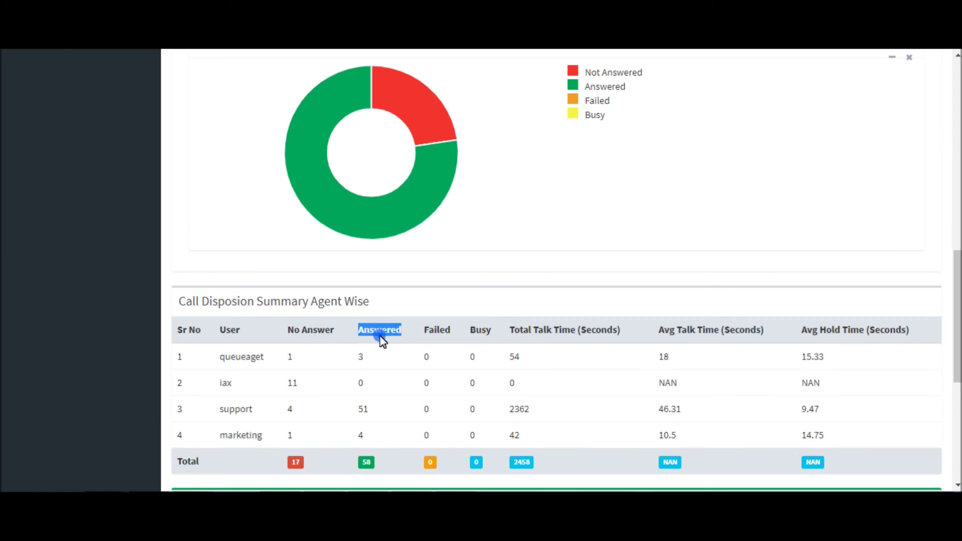
double_click(438, 333)
Step: Highlight support's 51 answered calls, iax's 11 unanswered calls and support's 2362 s talk time
left_click(256, 414)
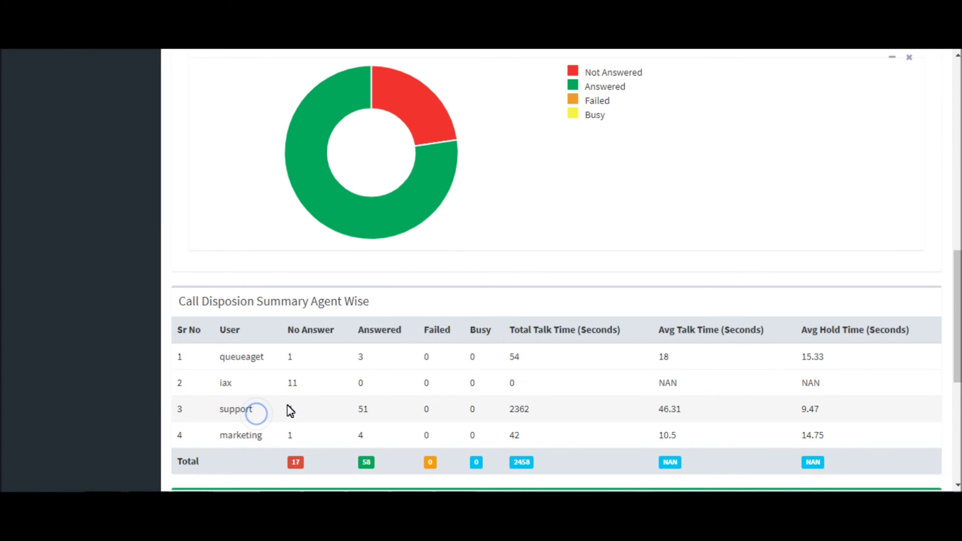
double_click(360, 409)
double_click(291, 384)
double_click(519, 410)
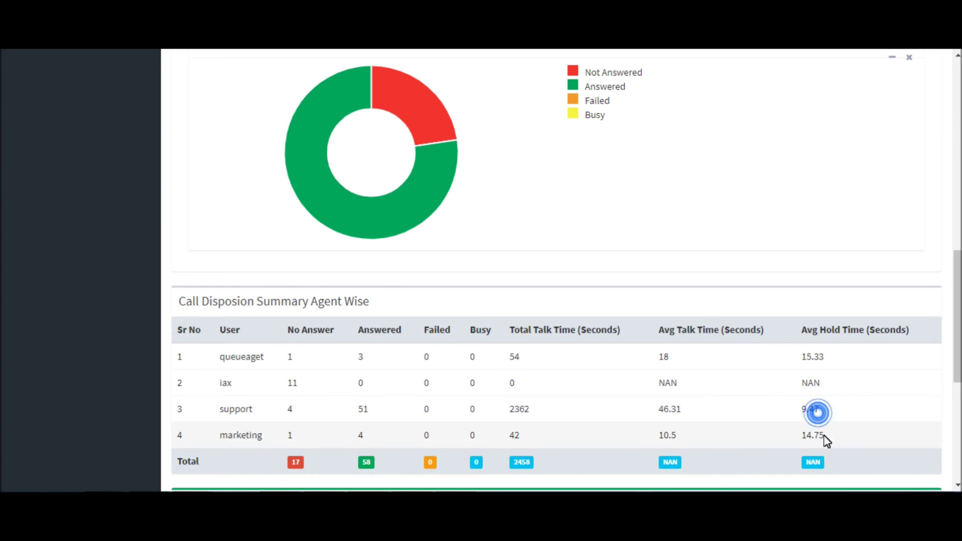
scroll(822, 440, "down", 2)
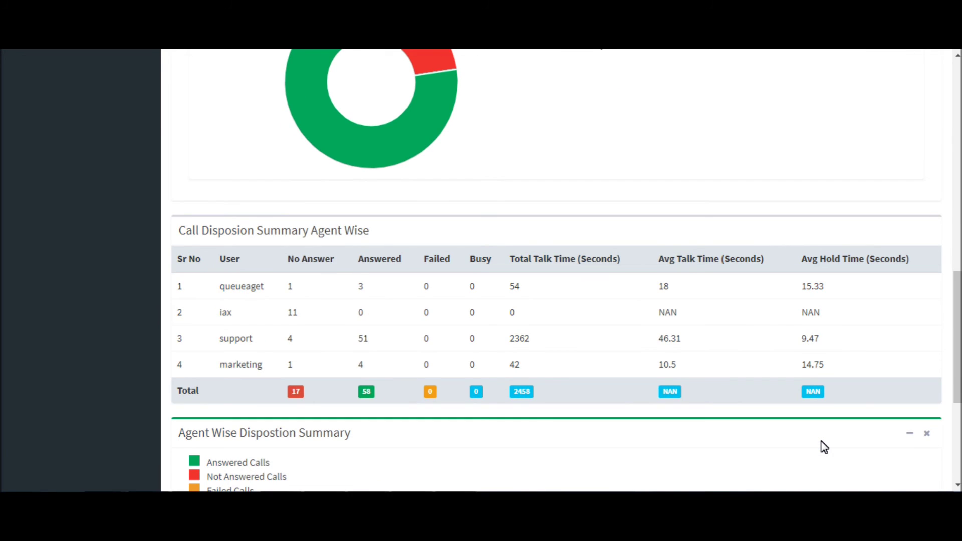
Step: Scroll down to the Agent Wise Disposition Summary bar chart and inspect its bars
scroll(822, 445, "down", 2)
scroll(789, 433, "down", 4)
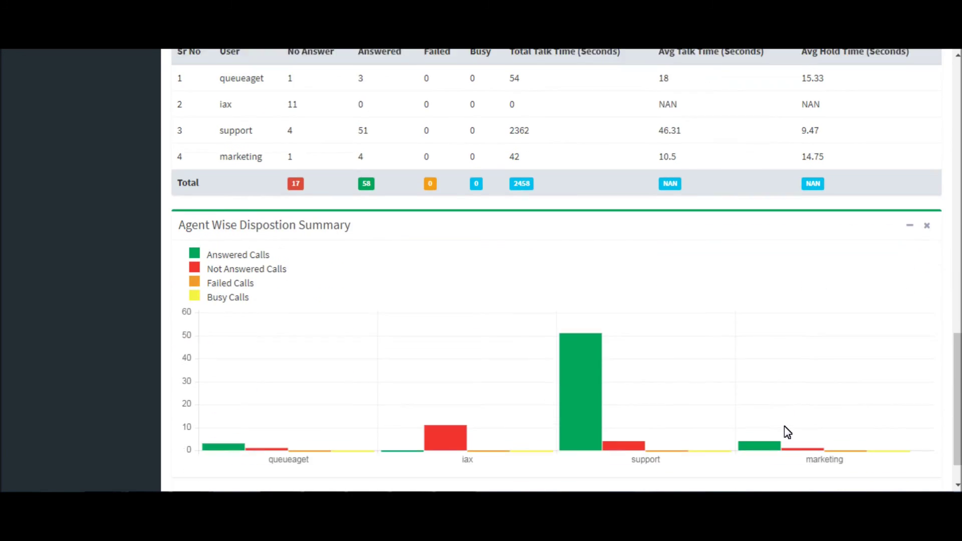
scroll(783, 434, "down", 2)
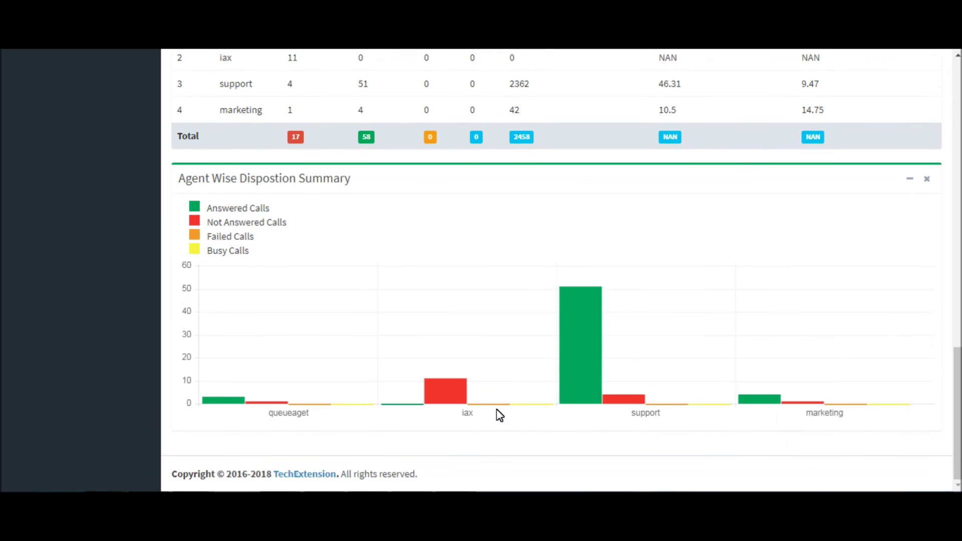
mouse_move(237, 401)
mouse_move(454, 406)
Step: Highlight the Answered, Not Answered, Failed and Busy Calls legend entries
triple_click(235, 209)
left_click(242, 228)
left_click_drag(227, 223, 269, 223)
left_click(237, 243)
double_click(239, 237)
left_click(237, 251)
double_click(239, 251)
Step: Scroll back to the top of the queue report
scroll(812, 410, "up", 5)
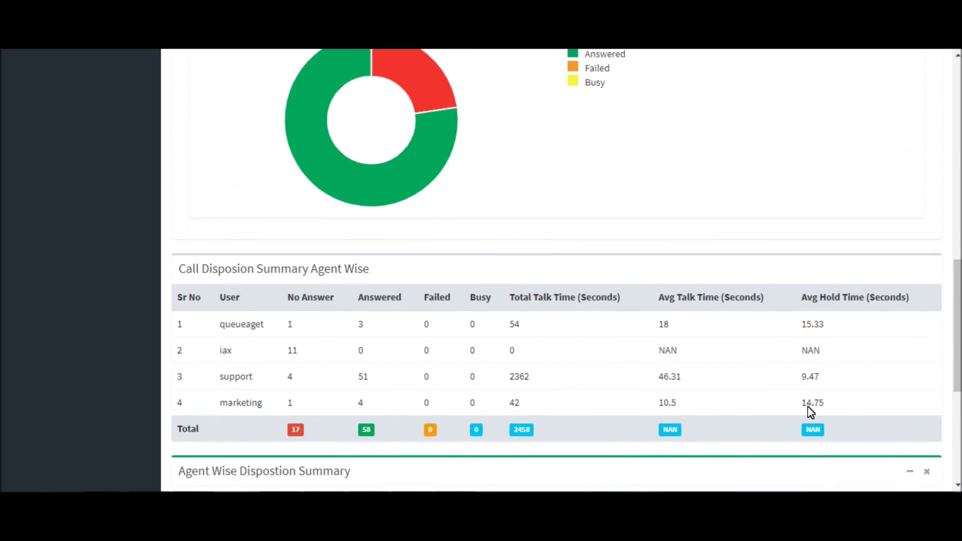
scroll(811, 412, "up", 9)
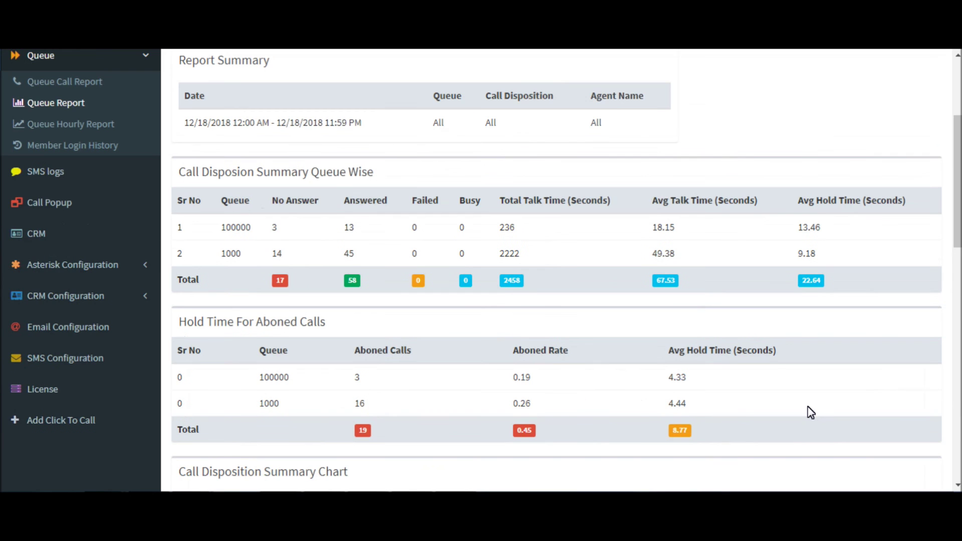
scroll(810, 412, "up", 4)
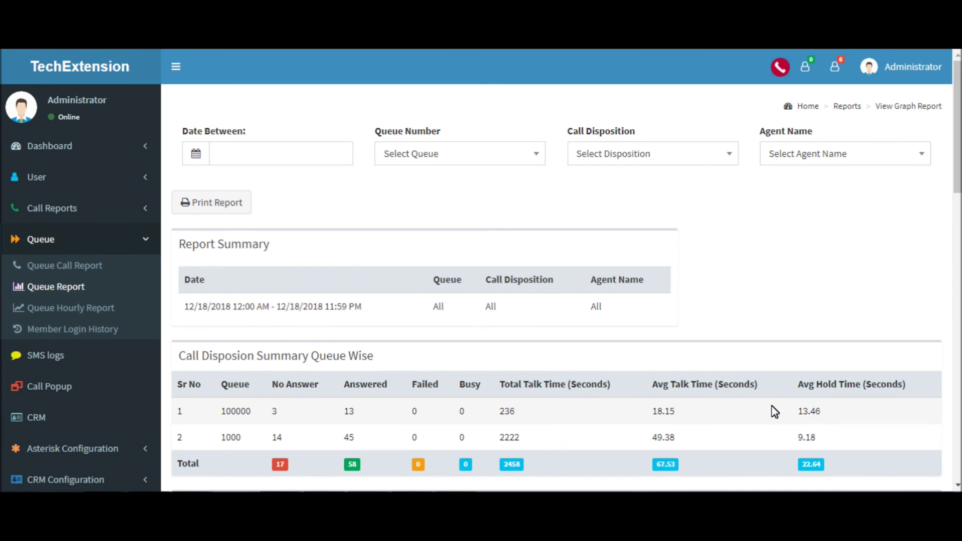
left_click(151, 332)
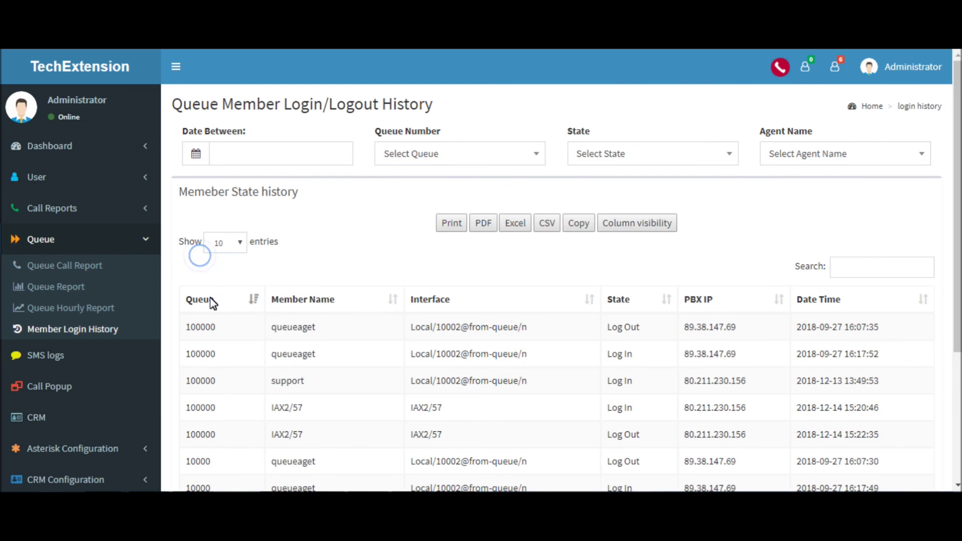
Step: Highlight the first row's queue 100000, member name, extension 10002 and PBX IP
double_click(206, 328)
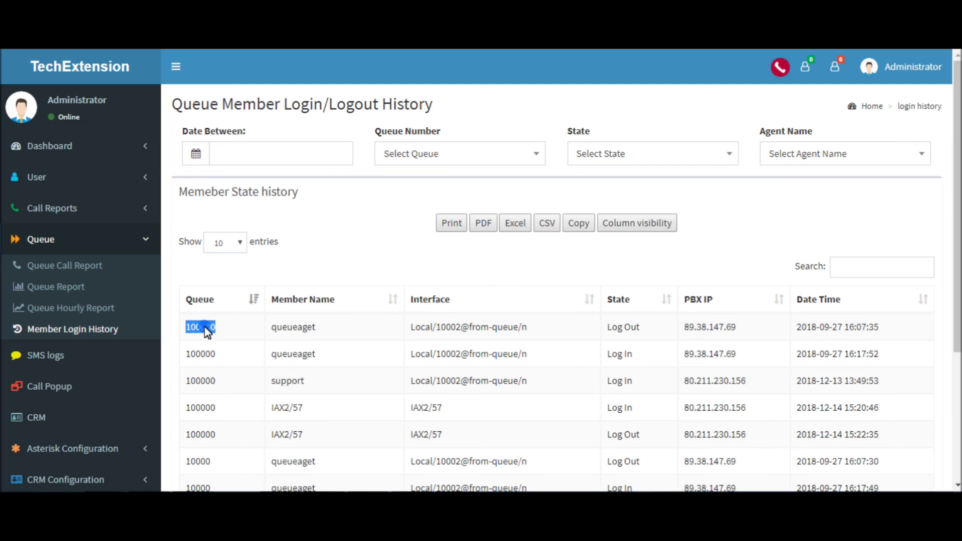
double_click(296, 330)
left_click(450, 328)
double_click(449, 330)
left_click(619, 330)
double_click(701, 330)
left_click(806, 328)
scroll(450, 358, "down", 3)
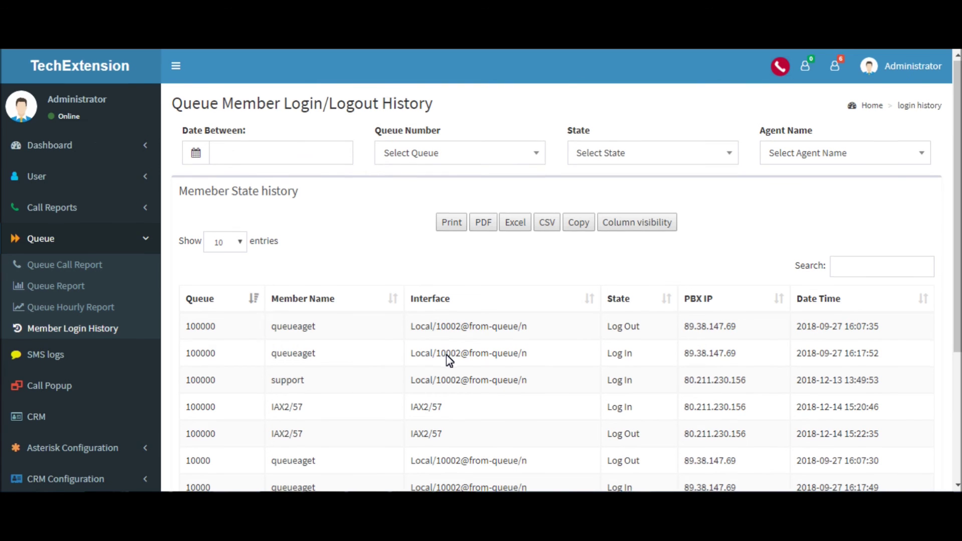
scroll(449, 359, "up", 3)
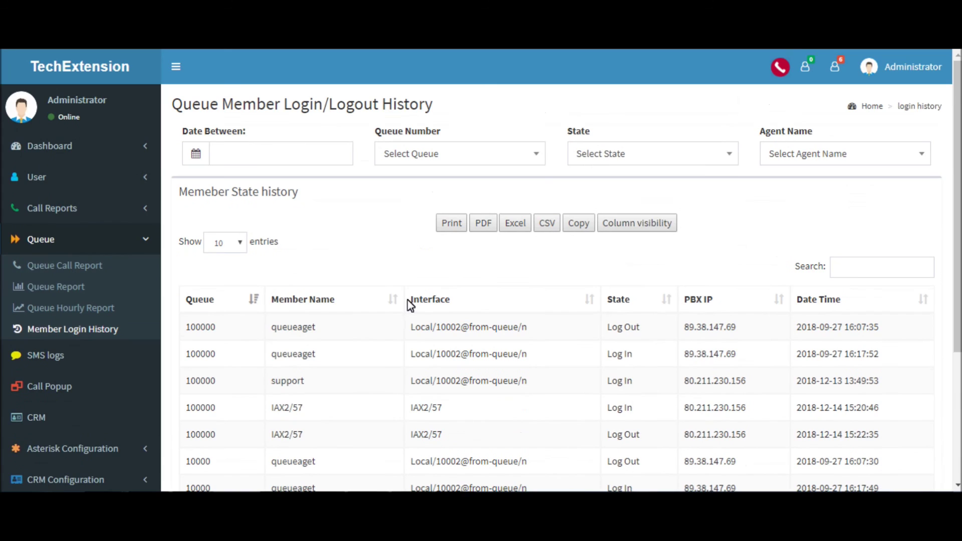
Step: Look through the Date Between, Queue Number, State and Agent Name filter options without applying any
left_click(300, 165)
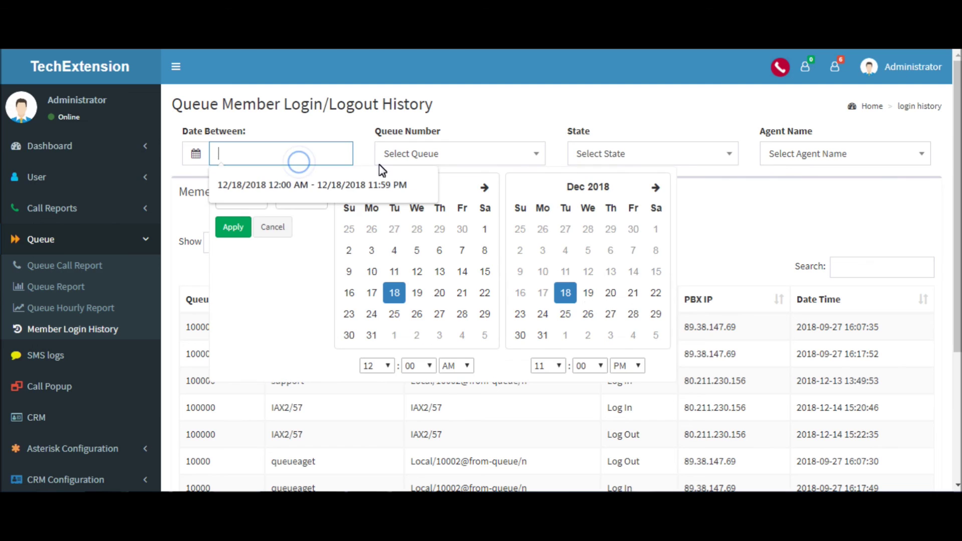
left_click(439, 155)
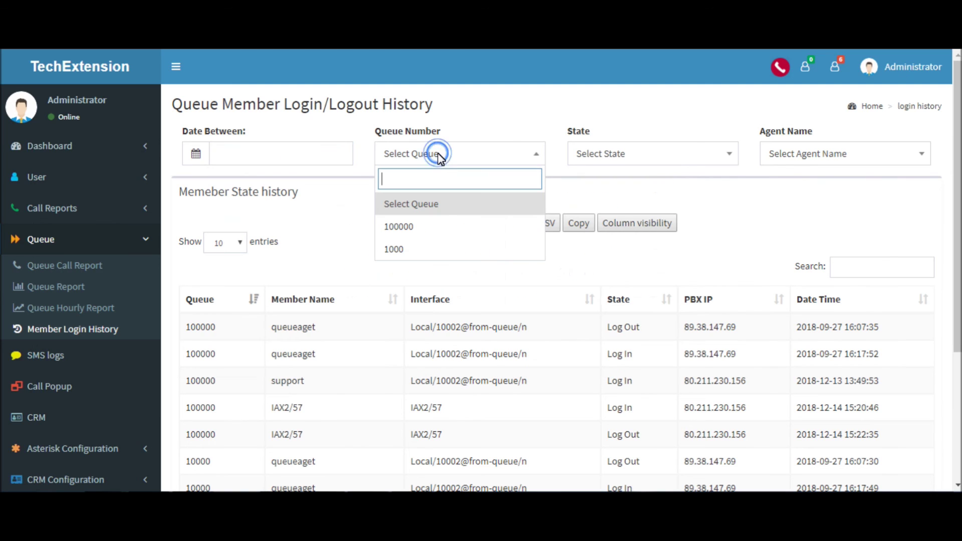
left_click(611, 161)
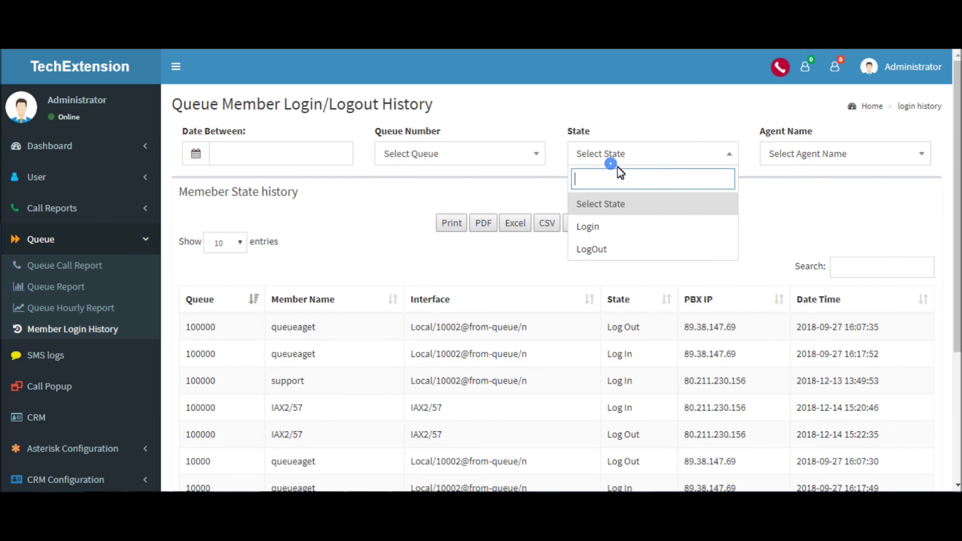
left_click(810, 156)
left_click(813, 158)
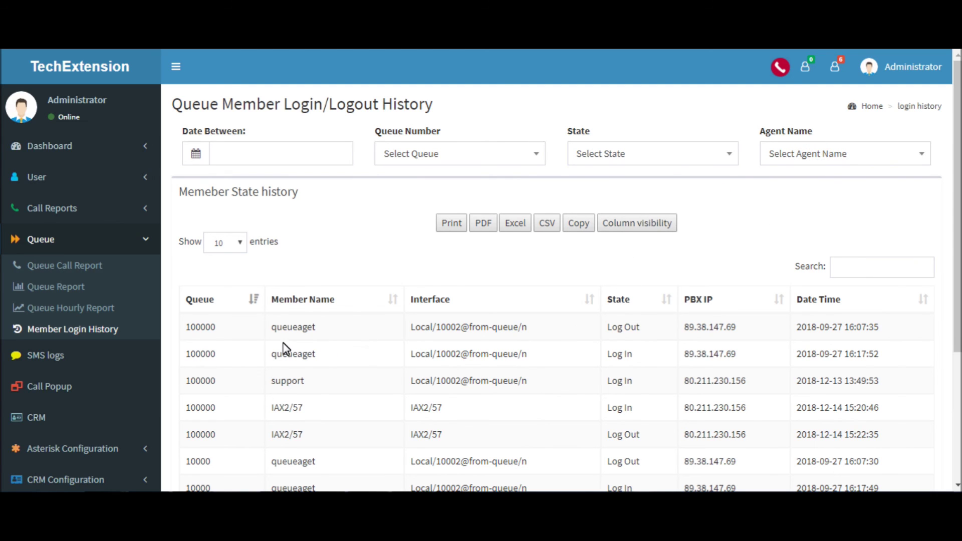
scroll(145, 361, "down", 2)
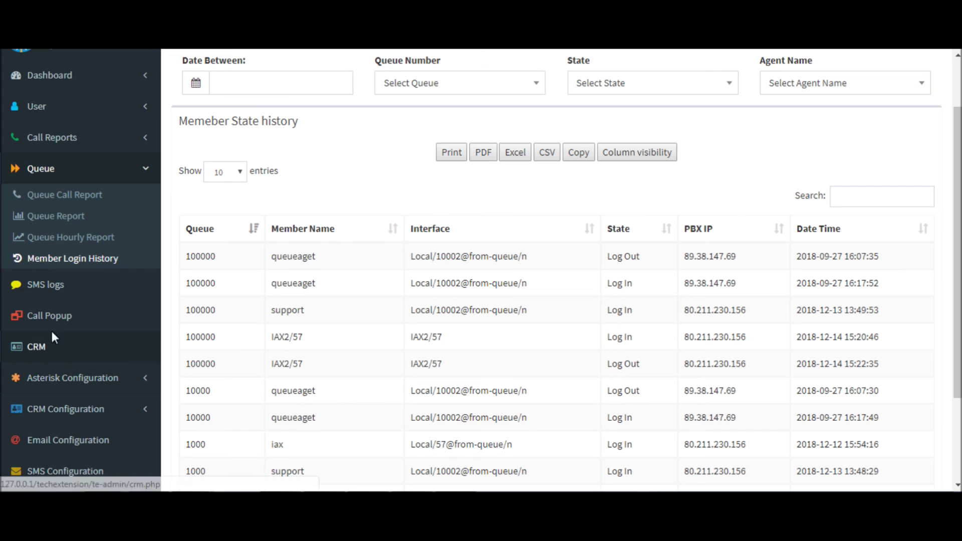
scroll(86, 365, "down", 2)
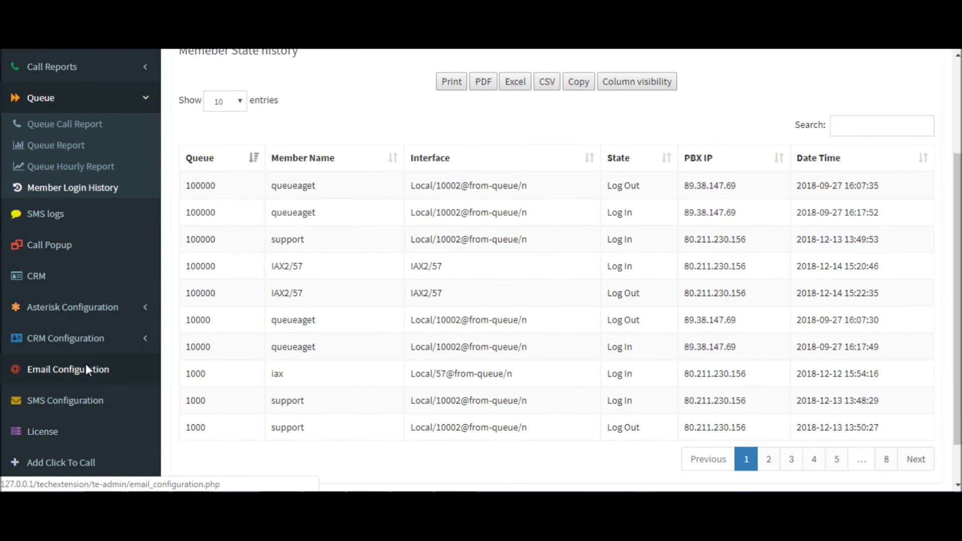
scroll(86, 362, "up", 4)
left_click(77, 216)
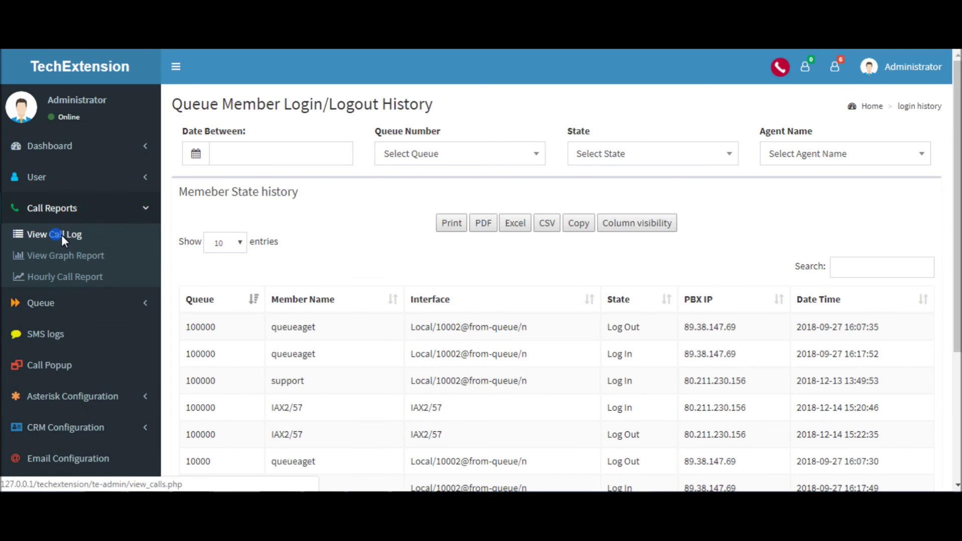
Step: Open View Call Log and view details of the first inbound call to extension 10002
left_click(57, 234)
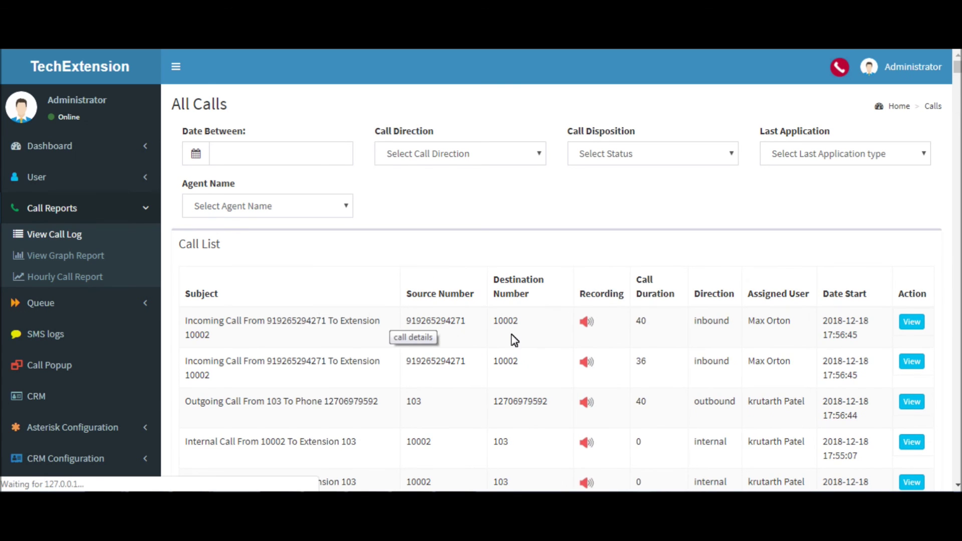
left_click(417, 321)
left_click(711, 323)
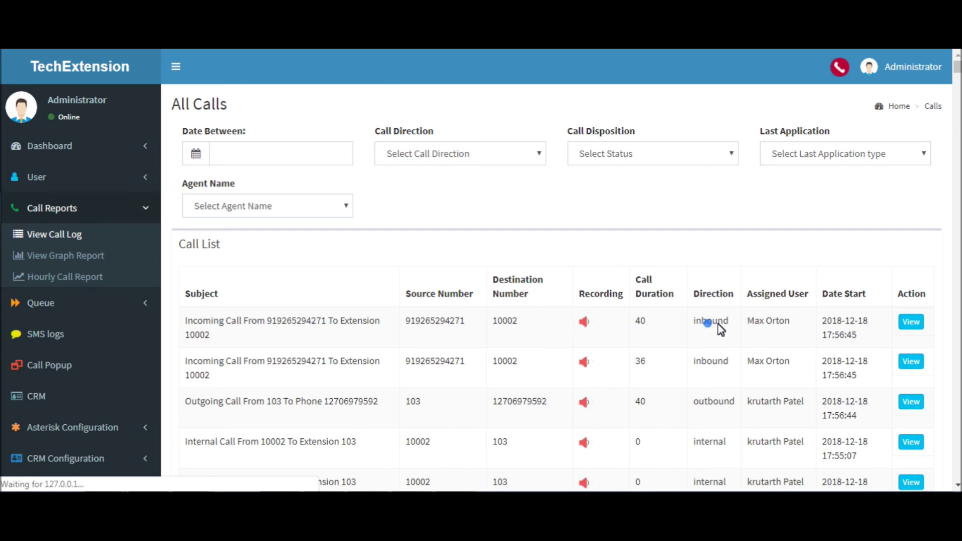
left_click(768, 323)
left_click(910, 324)
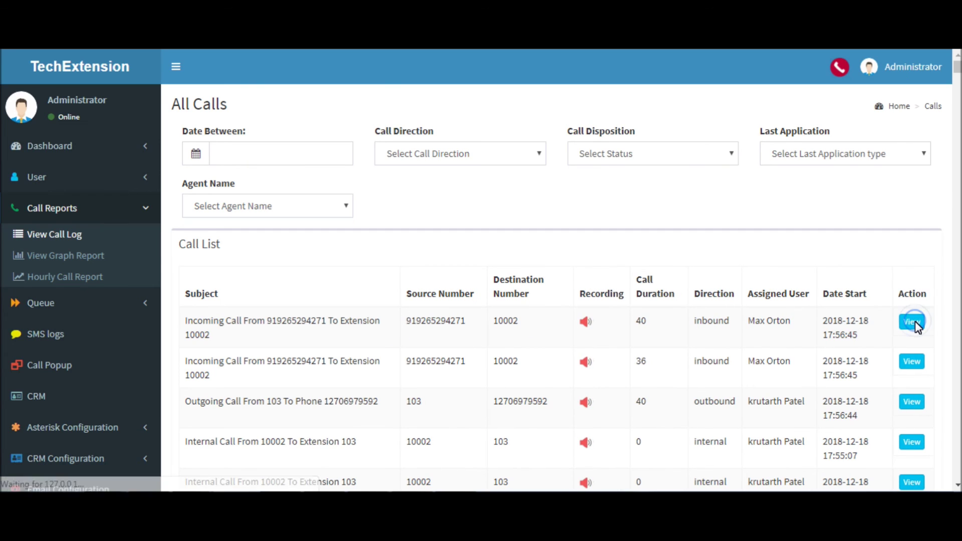